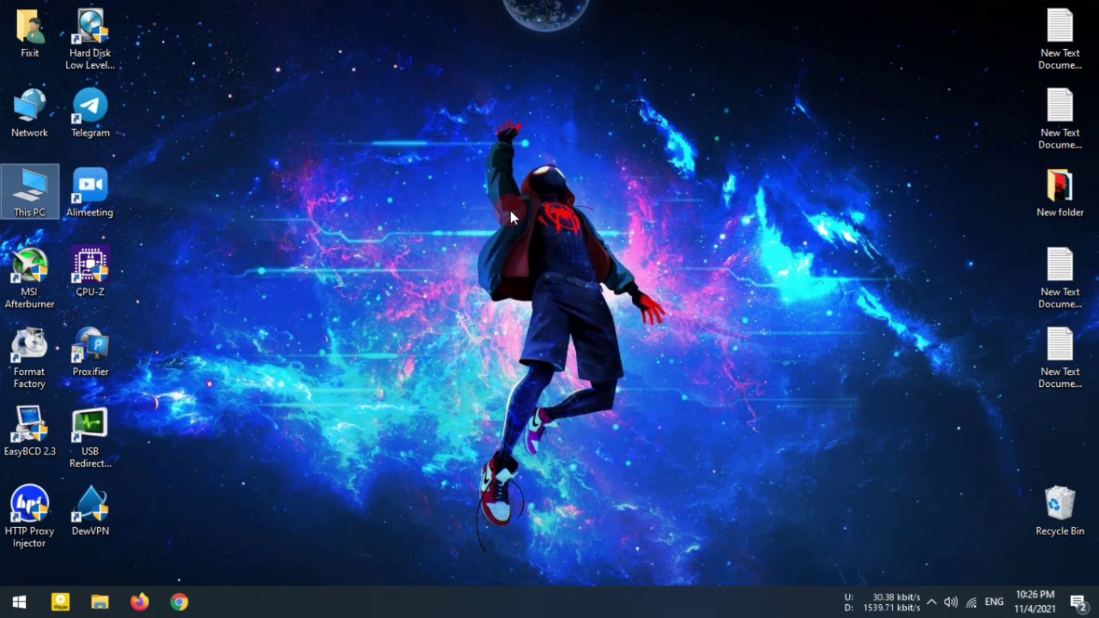
Open Task Manager and place its window so the memory usage of running processes can be examined
{"action": "right_click", "coordinate": [686, 599]}
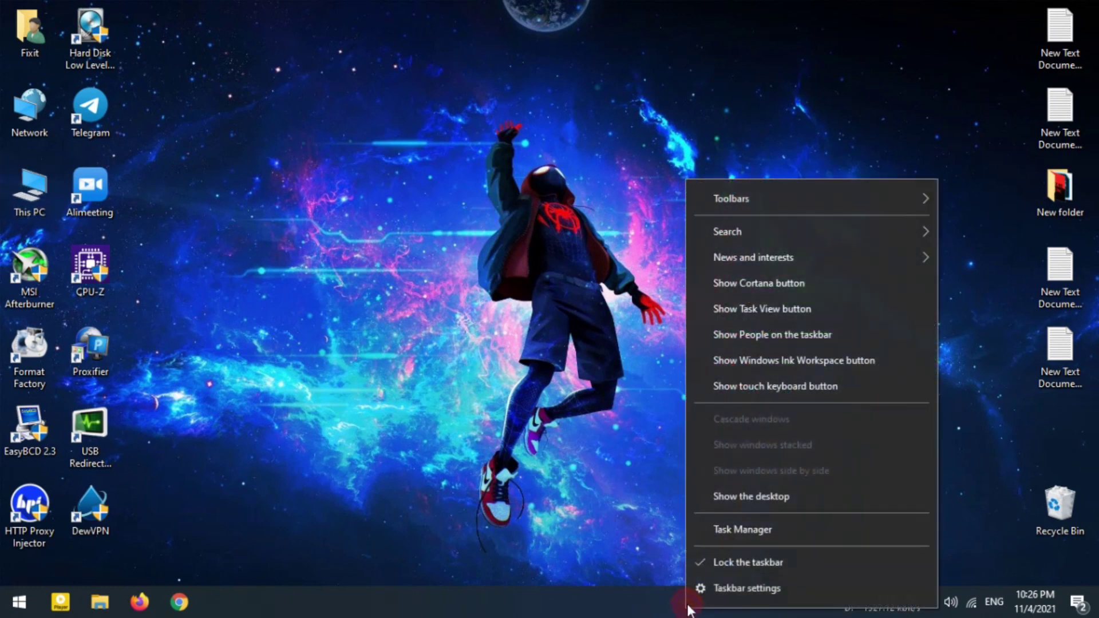
{"action": "left_click", "coordinate": [740, 525]}
{"action": "left_click_drag", "start_coordinate": [633, 49], "coordinate": [681, 75]}
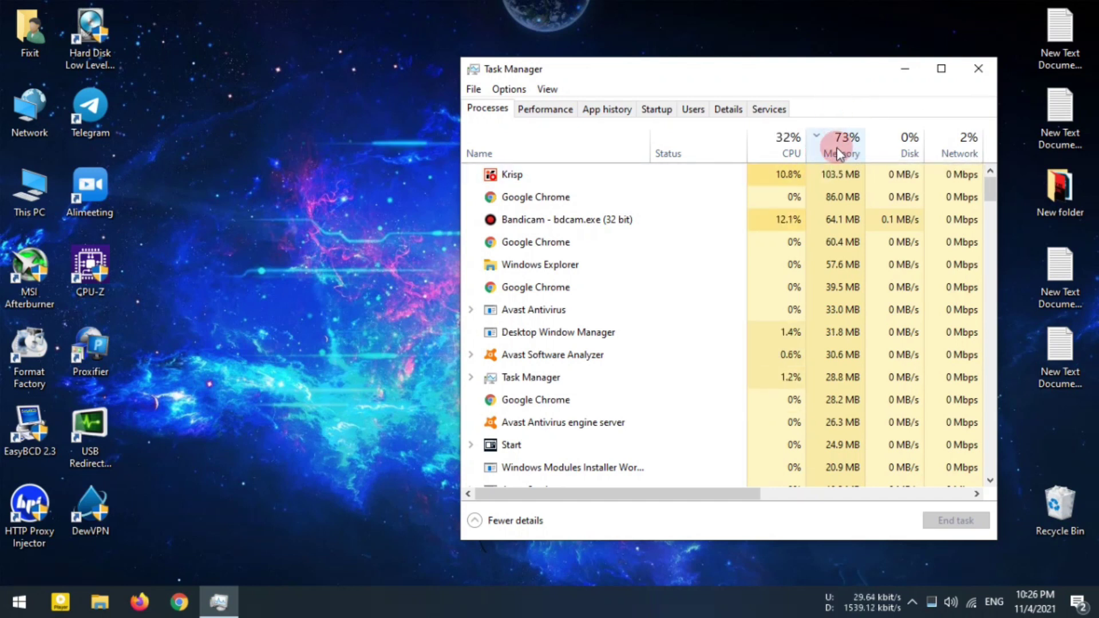
{"action": "left_click_drag", "start_coordinate": [818, 76], "coordinate": [784, 66]}
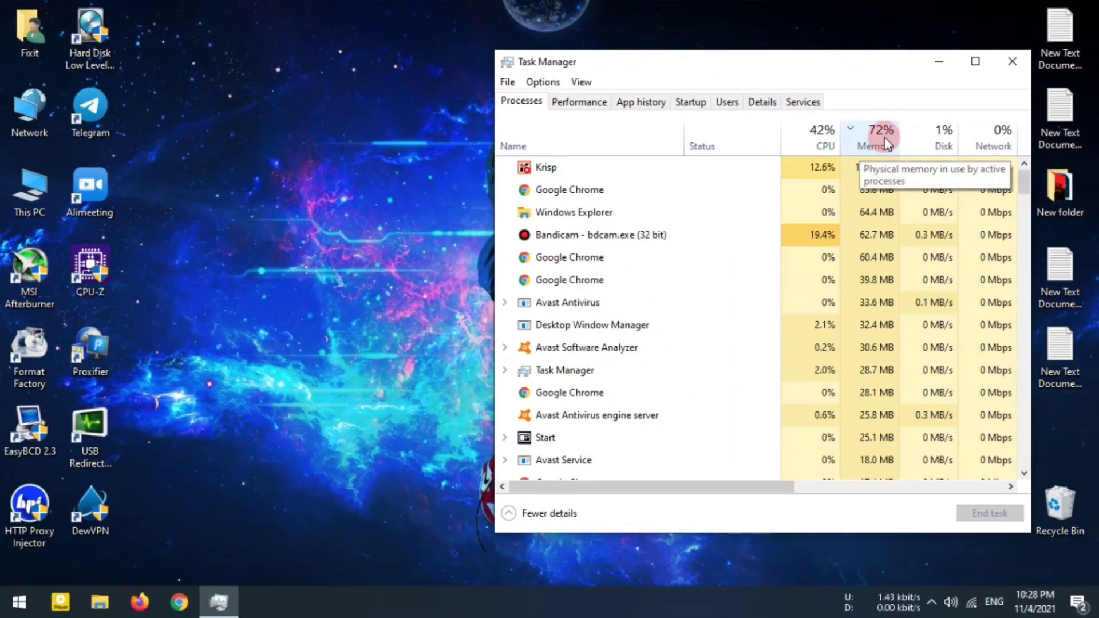
Switch to Chrome, search Google for "mem reduct" and open the Mem Reduct - Henry++ product page
{"action": "left_click", "coordinate": [179, 604]}
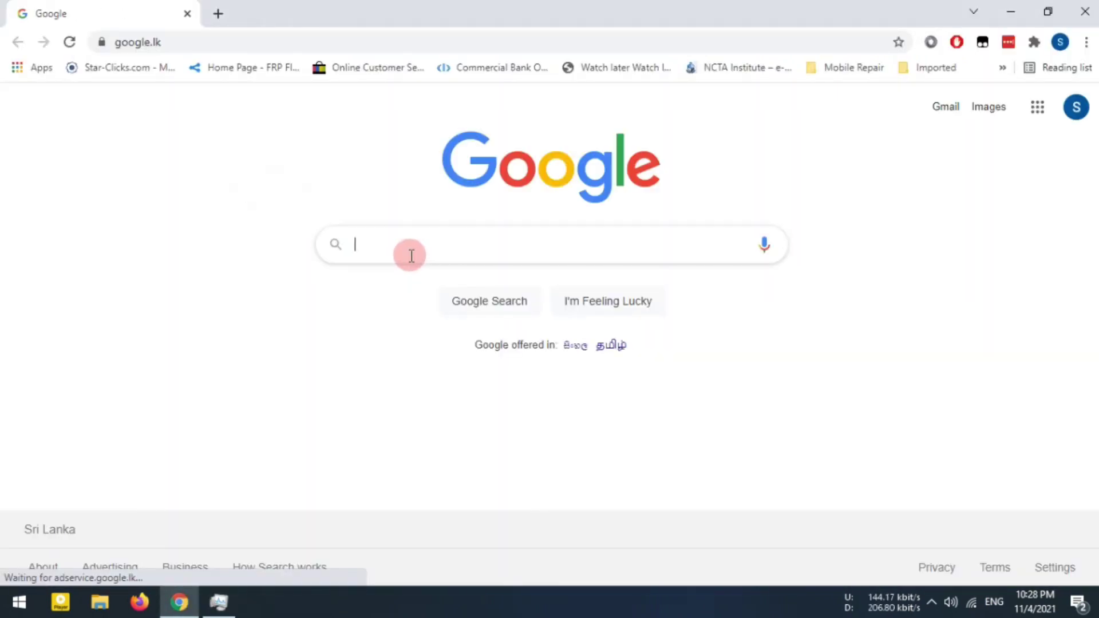
{"action": "type", "text": "mem"}
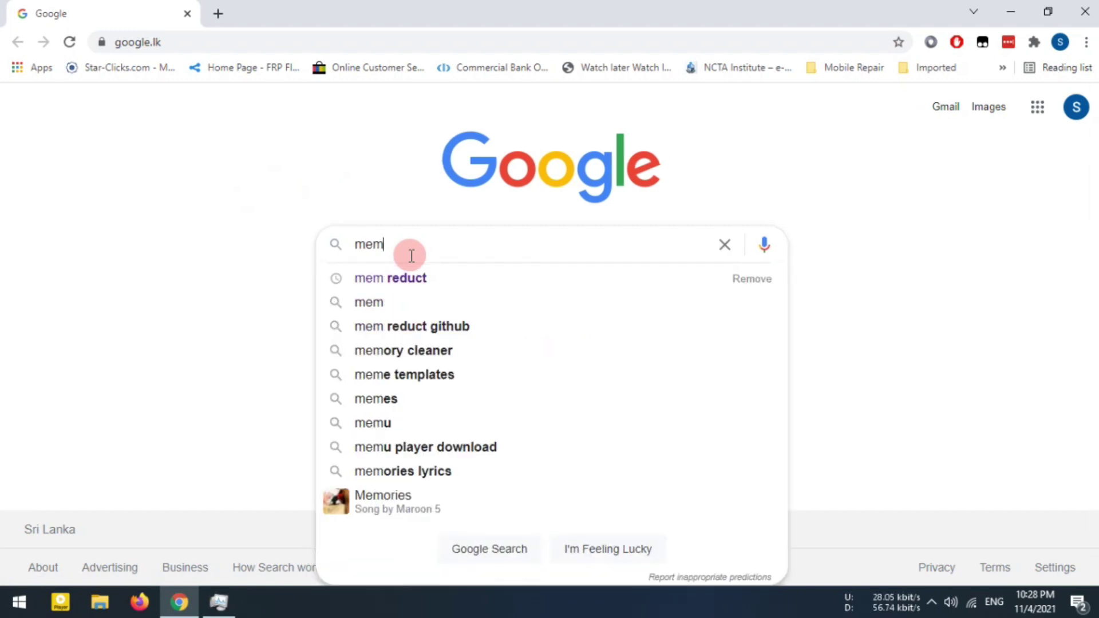
{"action": "left_click", "coordinate": [407, 277]}
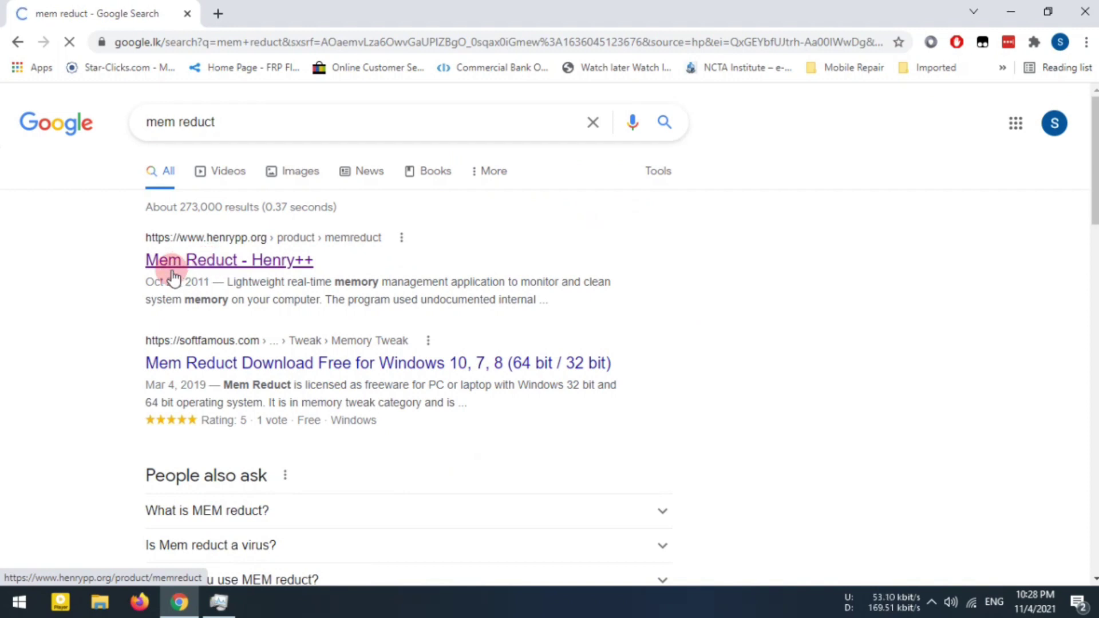
{"action": "left_click", "coordinate": [232, 261]}
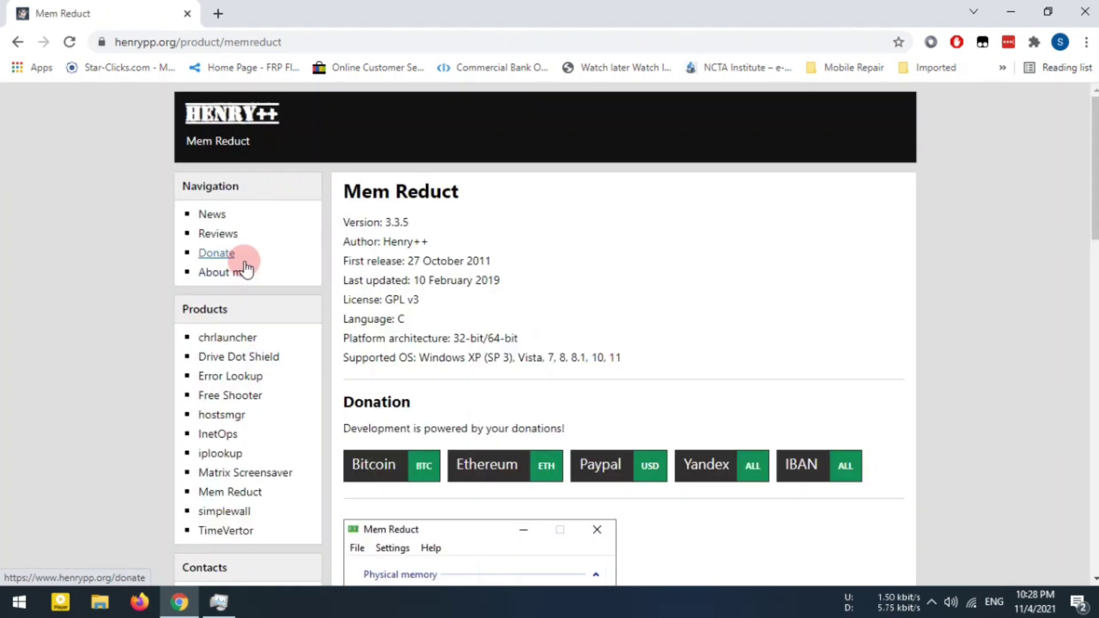
Download memreduct-3.3.5-setup.exe from the product page's Download section
{"action": "scroll", "coordinate": [348, 269], "scroll_direction": "down", "scroll_amount": 4}
{"action": "scroll", "coordinate": [348, 269], "scroll_direction": "down", "scroll_amount": 15}
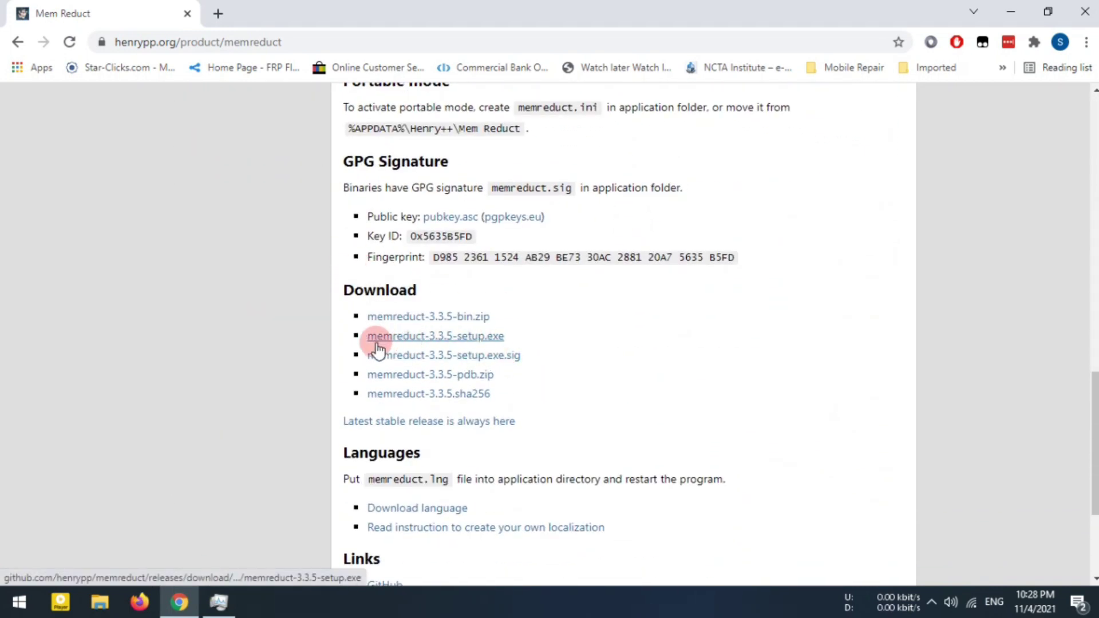
{"action": "left_click", "coordinate": [433, 338]}
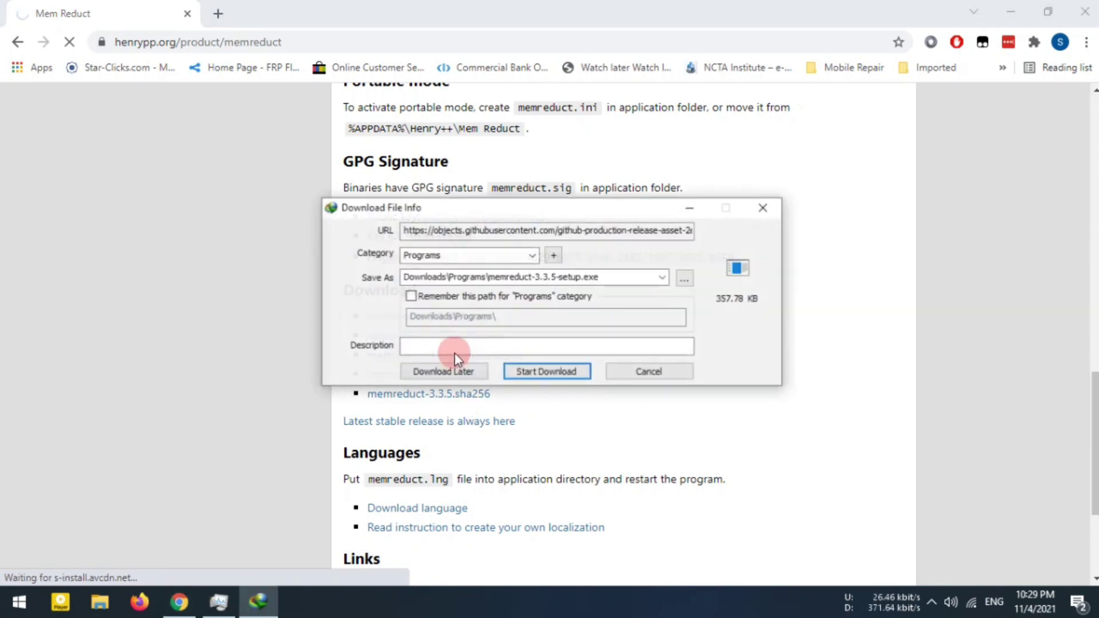
{"action": "left_click", "coordinate": [561, 373]}
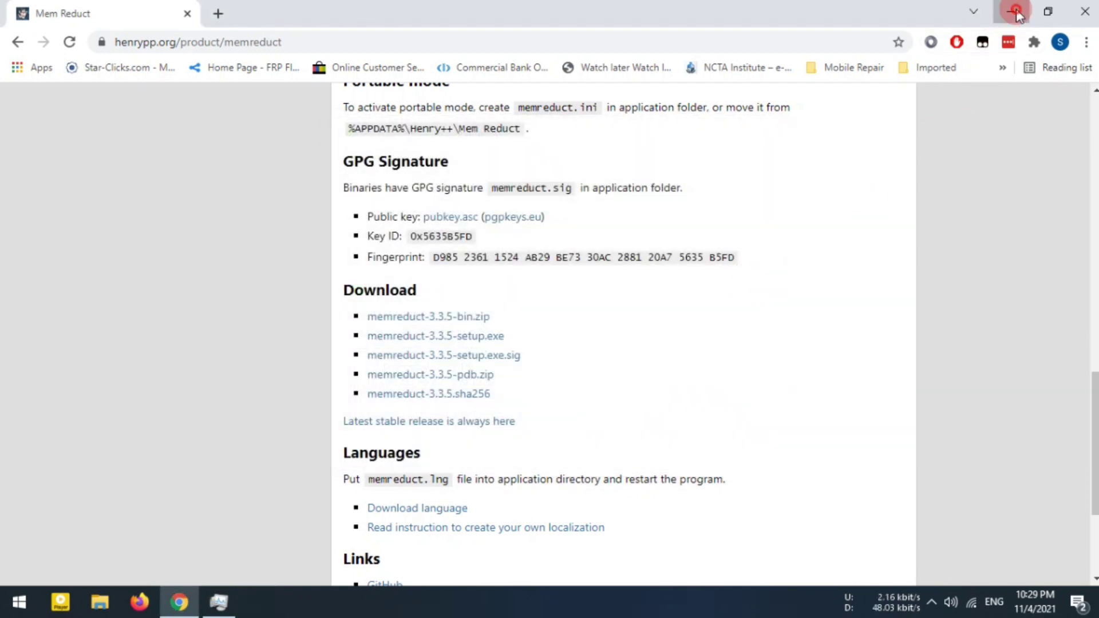
Open the downloaded installer's folder from Internet Download Manager, move memreduct-3.3.5-setup.exe onto the desktop and close both windows
{"action": "left_click", "coordinate": [1014, 11]}
{"action": "left_click", "coordinate": [931, 601]}
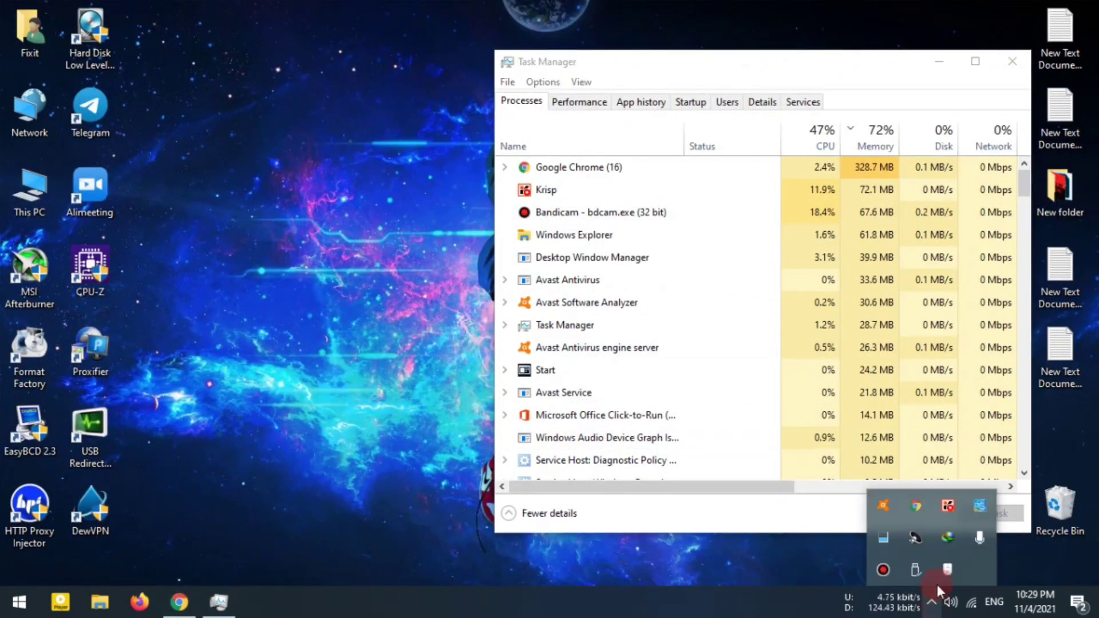
{"action": "left_click", "coordinate": [949, 541]}
{"action": "right_click", "coordinate": [415, 339]}
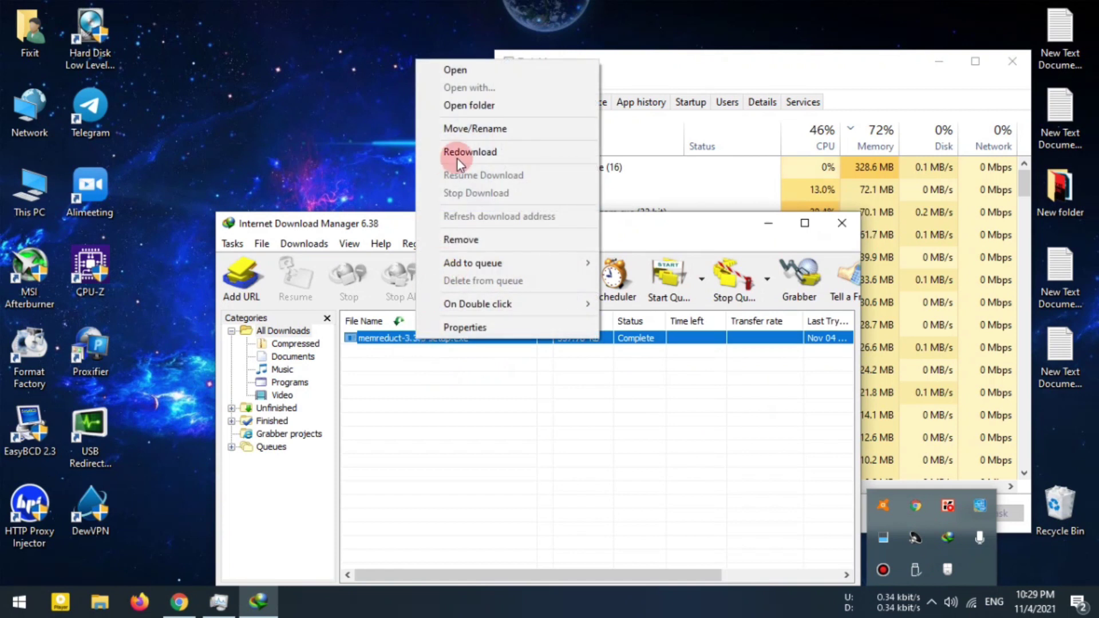
{"action": "left_click", "coordinate": [469, 105]}
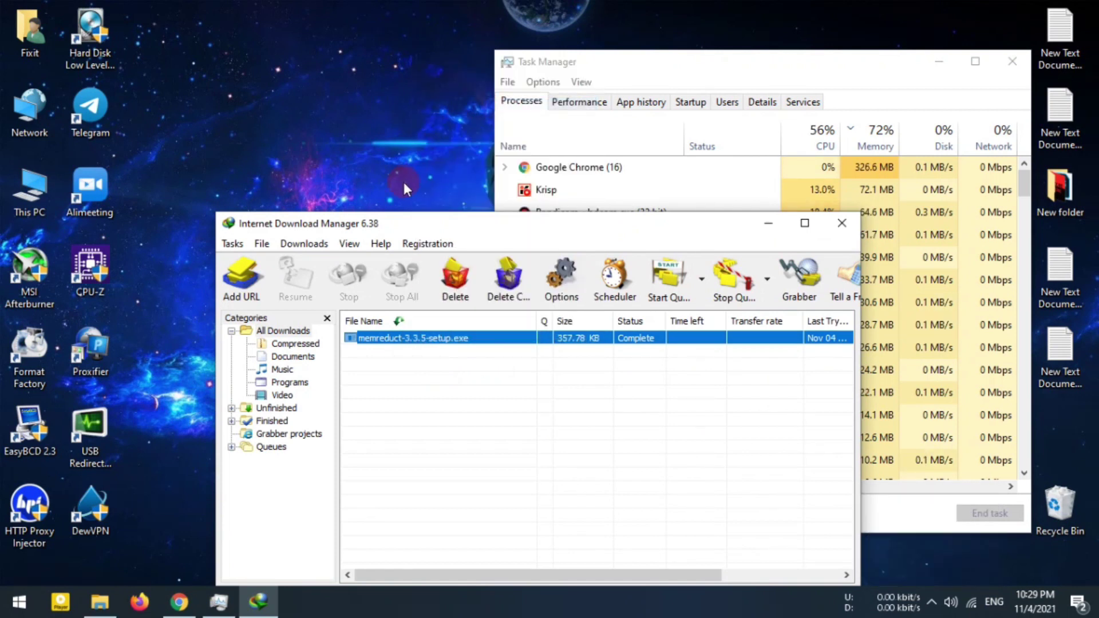
{"action": "left_click_drag", "start_coordinate": [189, 549], "coordinate": [339, 47]}
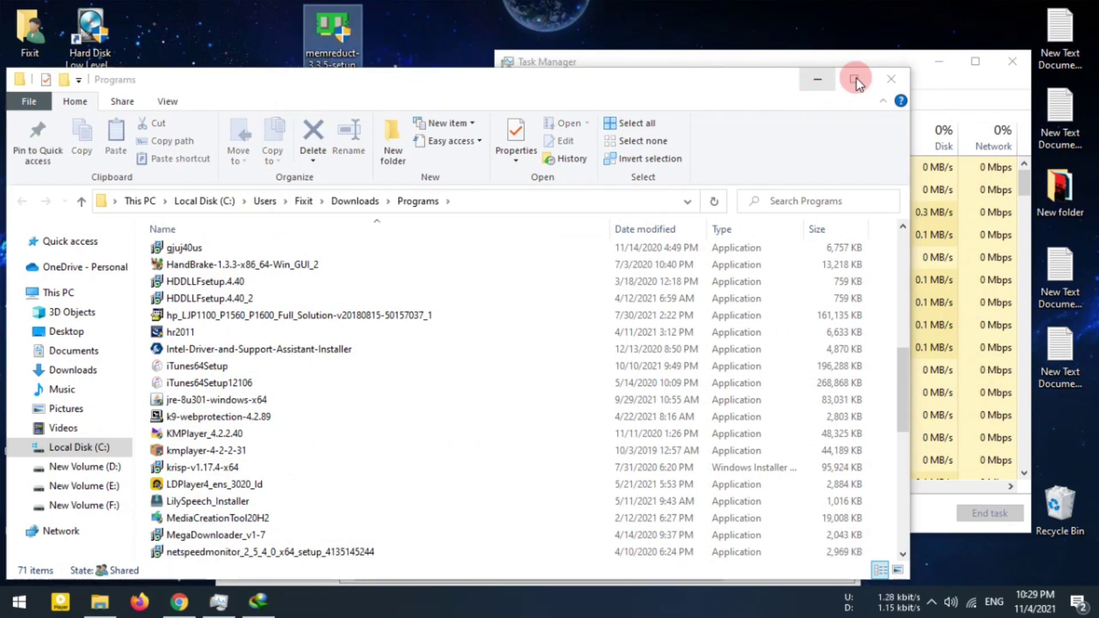
{"action": "left_click", "coordinate": [892, 78]}
{"action": "left_click", "coordinate": [842, 225]}
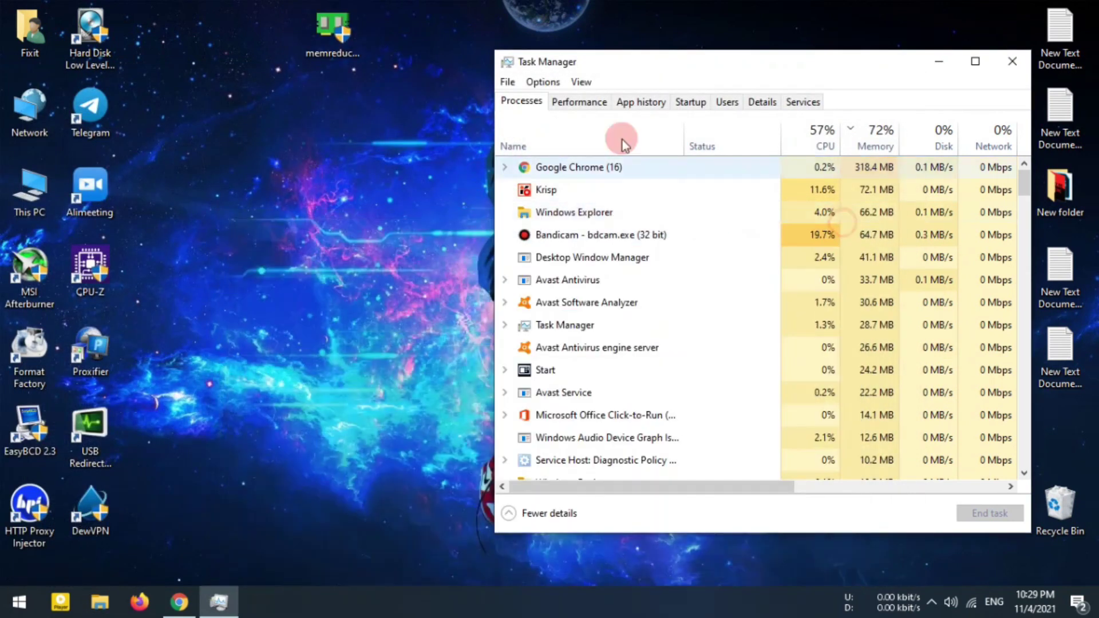
Install Mem Reduct from the desktop setup file, accepting the license and keeping the desktop and start menu shortcuts
{"action": "double_click", "coordinate": [335, 33]}
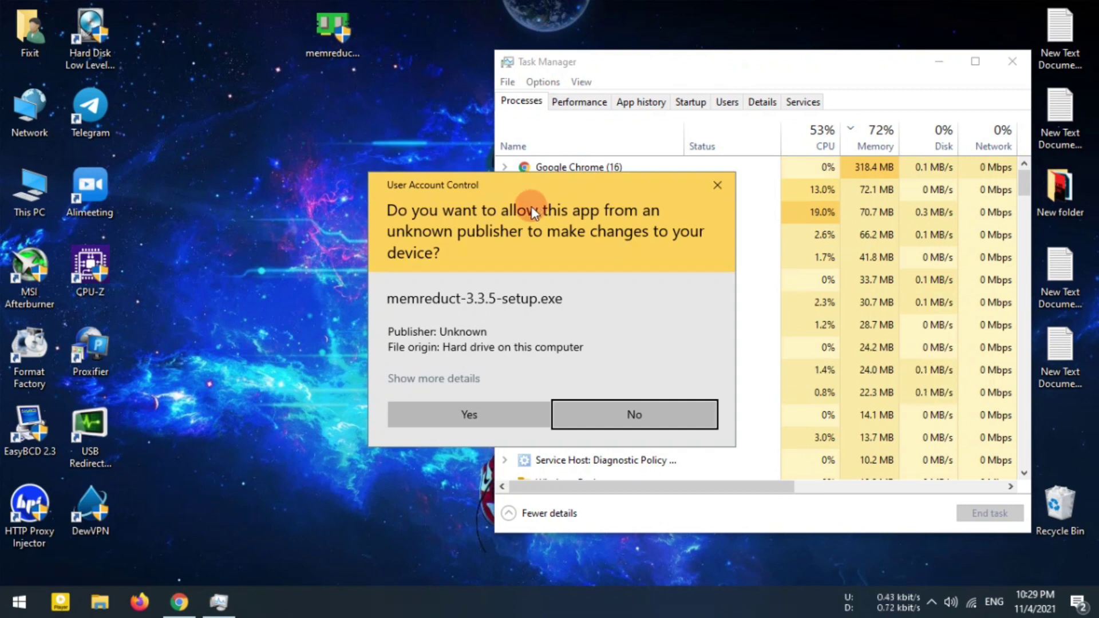
{"action": "left_click", "coordinate": [486, 414]}
{"action": "left_click", "coordinate": [630, 426]}
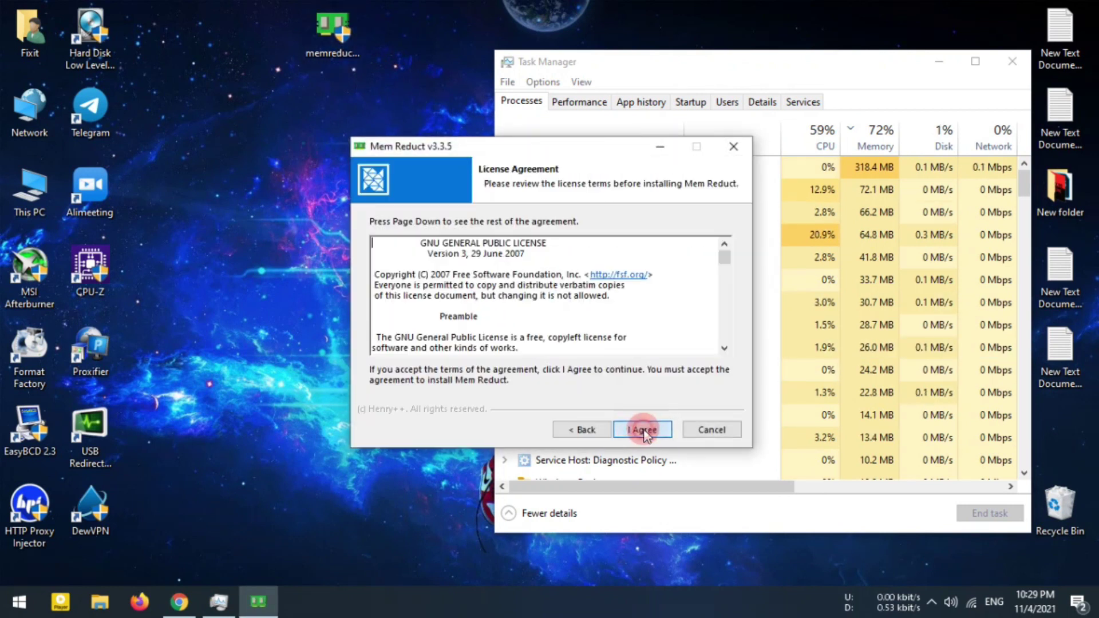
{"action": "left_click", "coordinate": [643, 430]}
{"action": "left_click", "coordinate": [644, 431]}
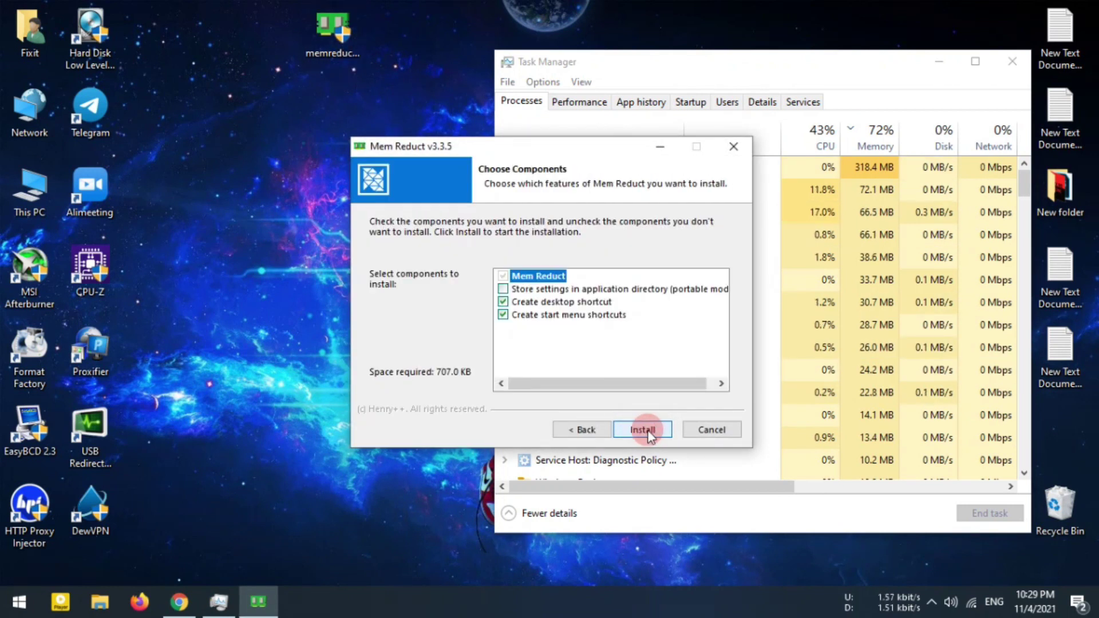
{"action": "left_click", "coordinate": [643, 431]}
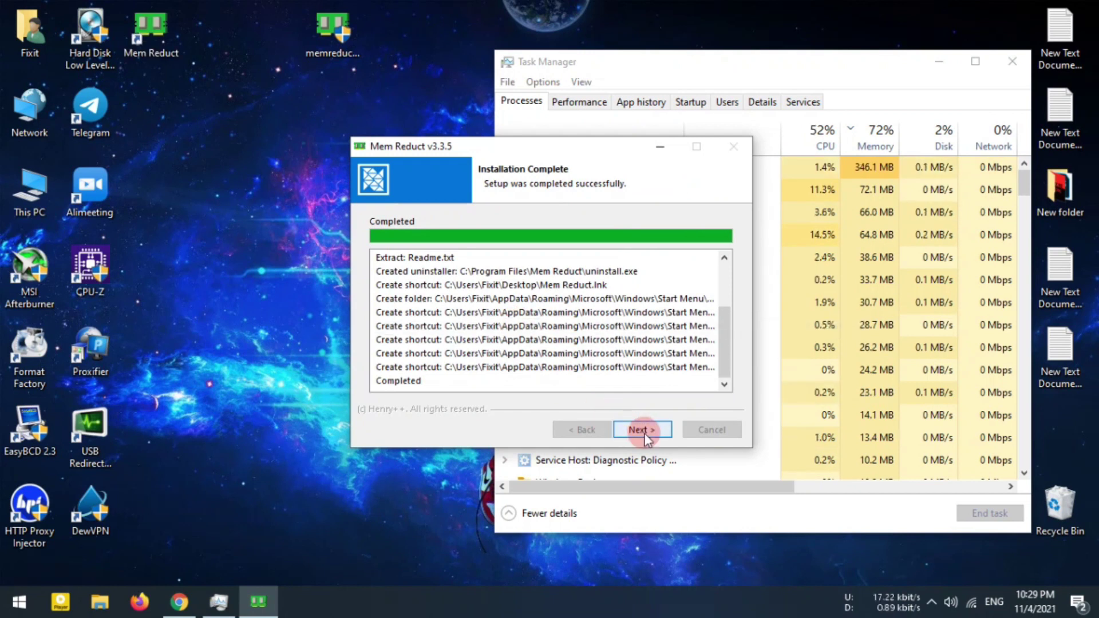
{"action": "left_click", "coordinate": [642, 429]}
{"action": "left_click", "coordinate": [644, 429]}
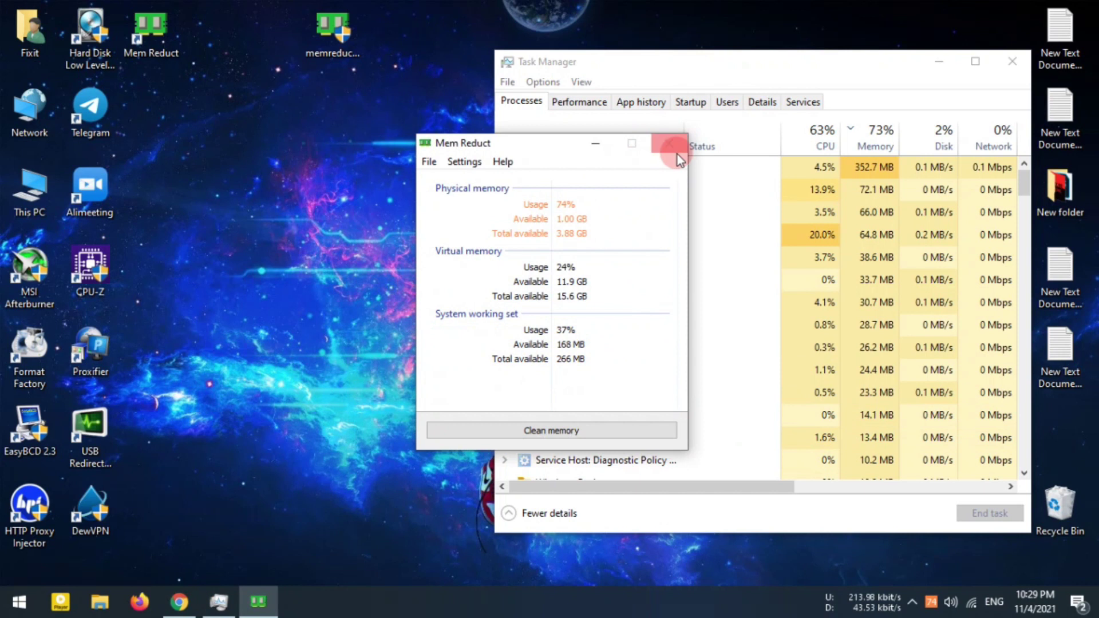
Decline the language pack update and close the Mem Reduct window
{"action": "left_click", "coordinate": [662, 341]}
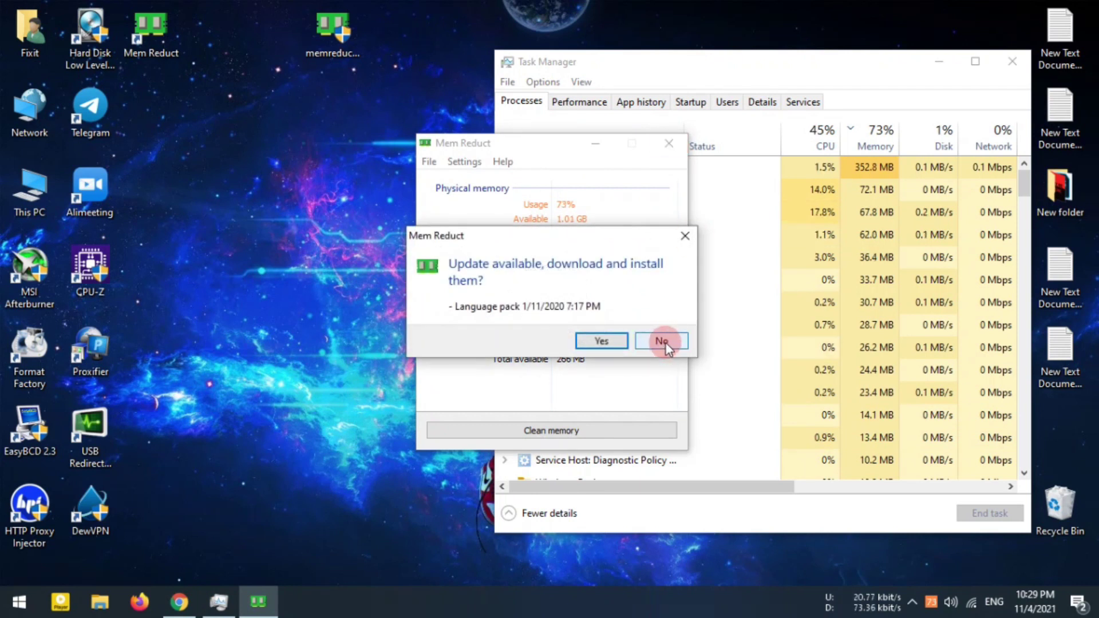
{"action": "left_click", "coordinate": [667, 143]}
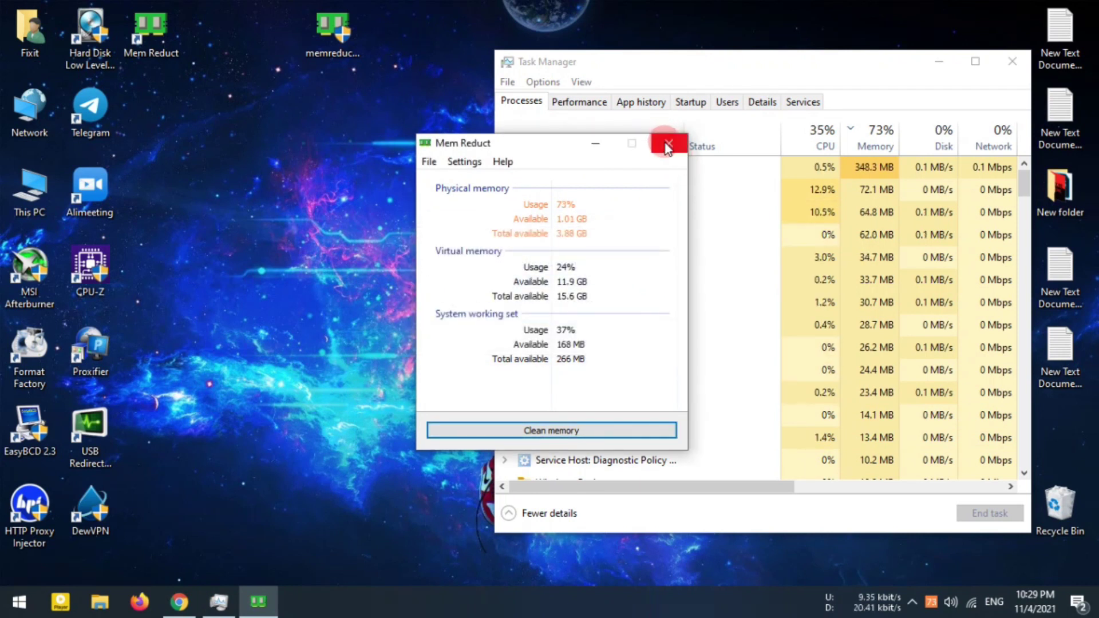
{"action": "left_click", "coordinate": [347, 272]}
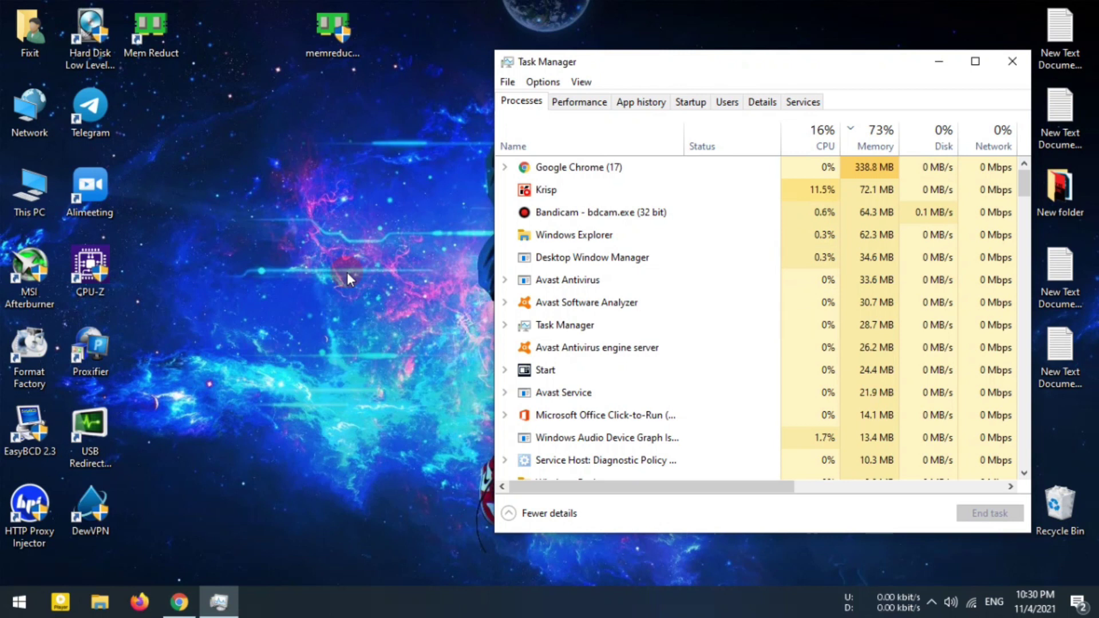
Launch Registry Editor by running "regedit" and allow it to make changes to the device
{"action": "key", "text": "super+r"}
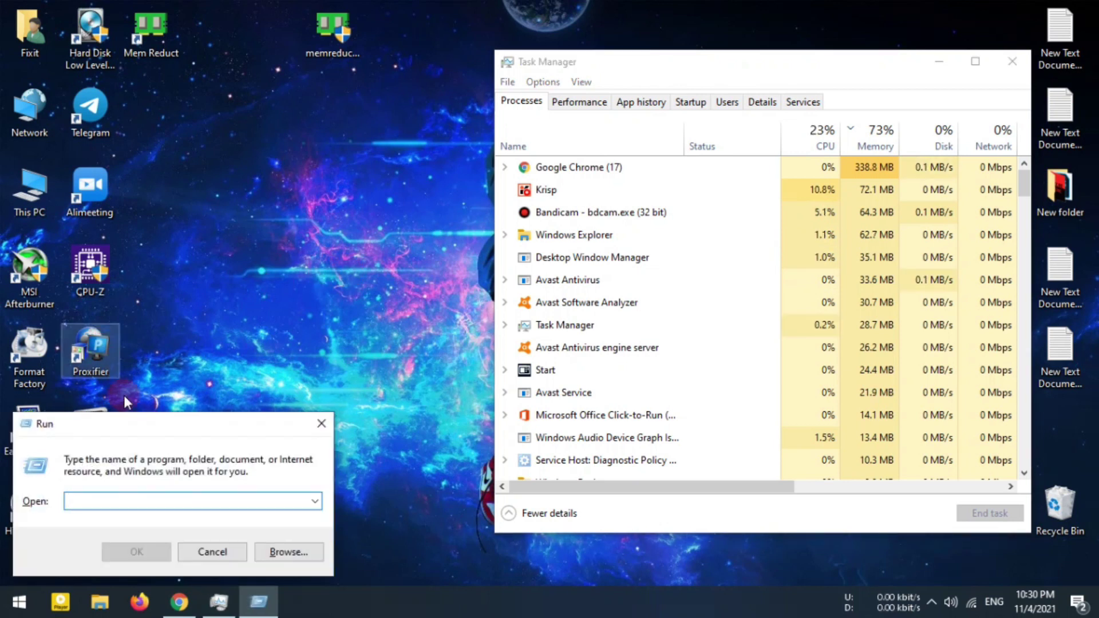
{"action": "left_click_drag", "start_coordinate": [111, 423], "coordinate": [267, 261]}
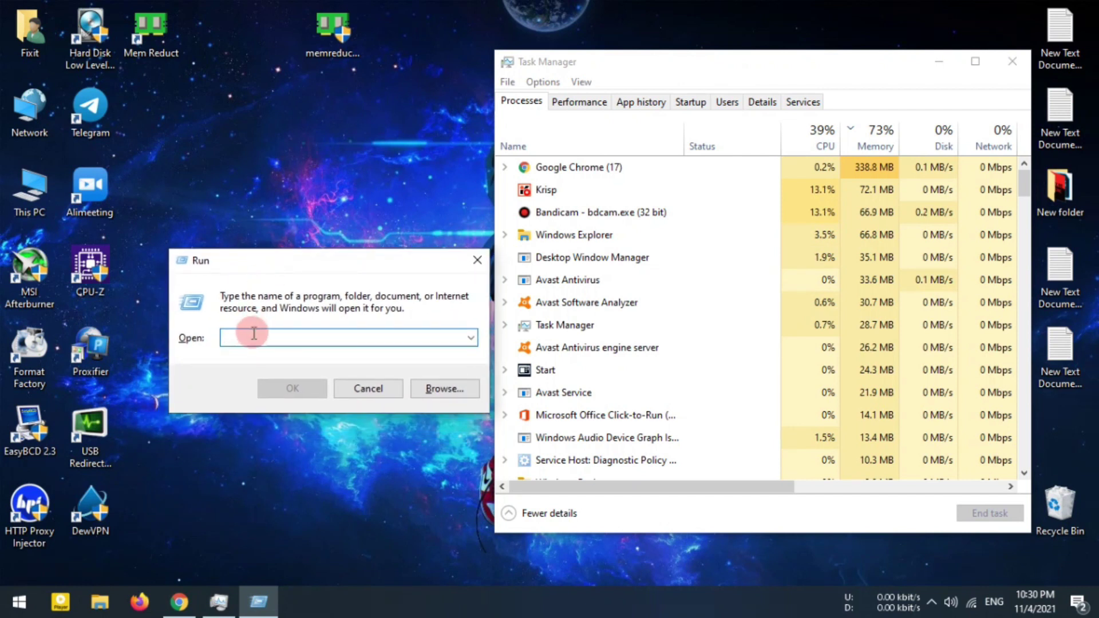
{"action": "type", "text": "r"}
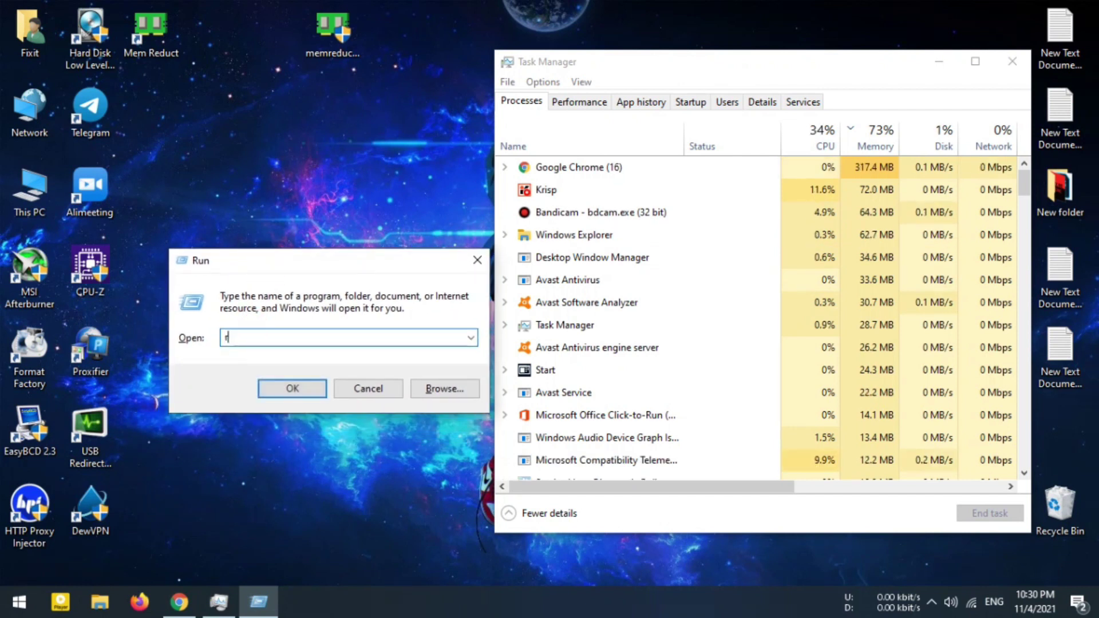
{"action": "key", "text": "BackSpace"}
{"action": "type", "text": "egedit"}
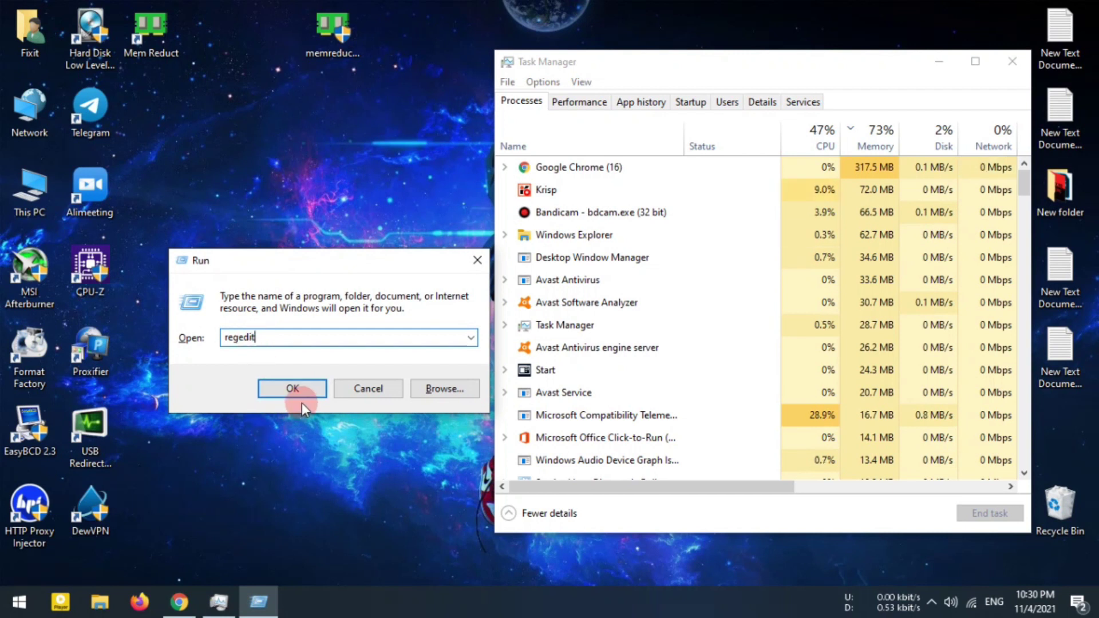
{"action": "left_click", "coordinate": [301, 387]}
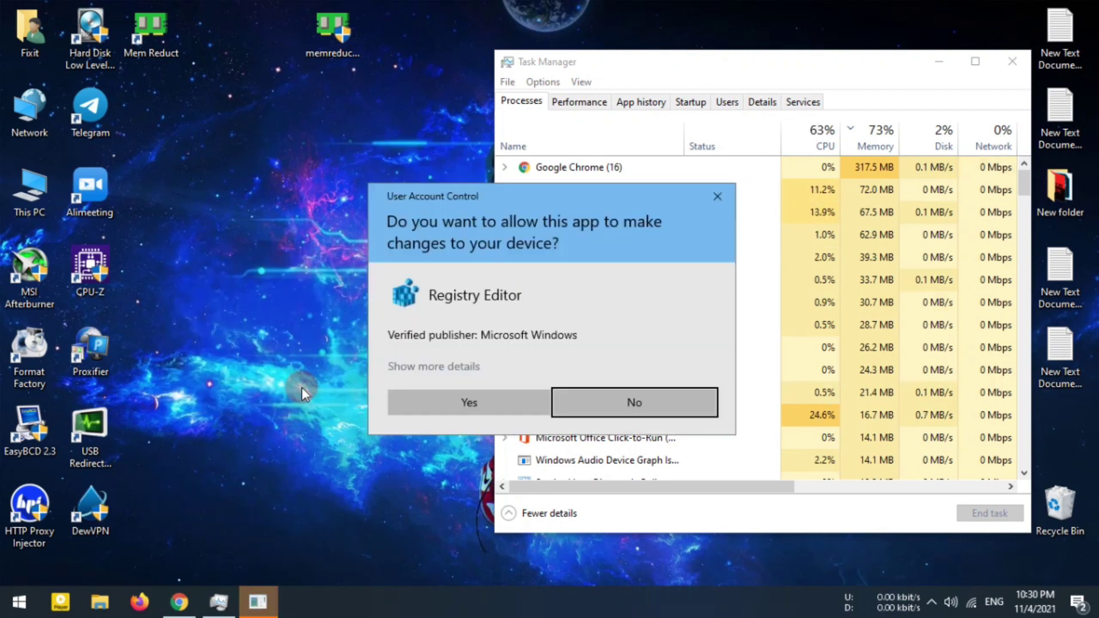
{"action": "left_click", "coordinate": [450, 369]}
{"action": "left_click", "coordinate": [479, 400]}
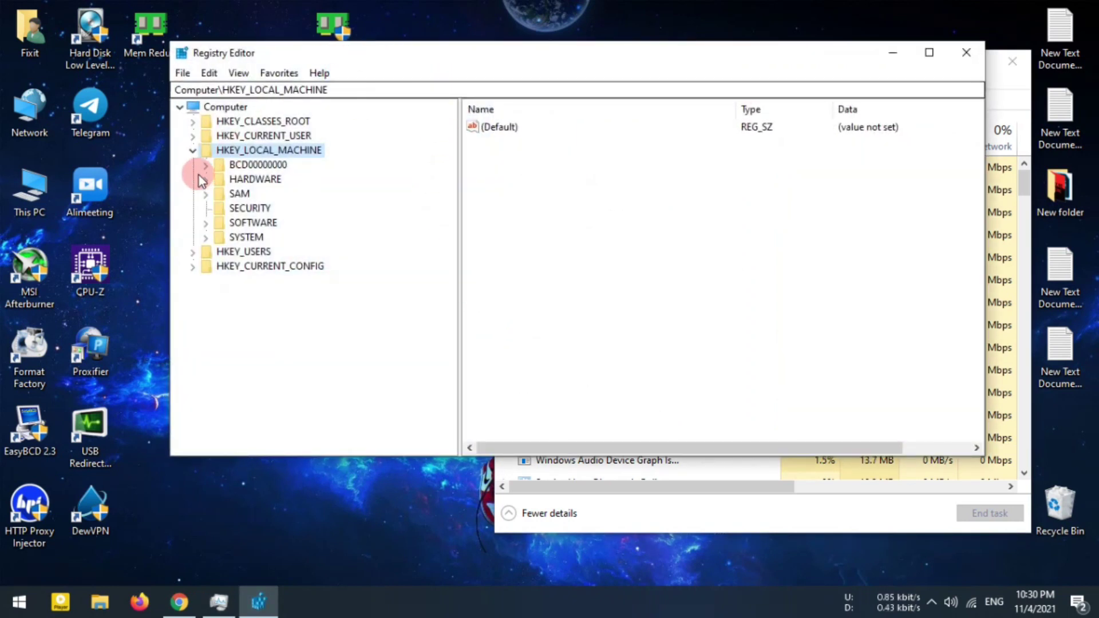
Open the registry key HKEY_LOCAL_MACHINE\SYSTEM\ControlSet001\Services\Ndu
{"action": "left_click", "coordinate": [196, 151]}
{"action": "left_click_drag", "start_coordinate": [338, 49], "coordinate": [364, 76]}
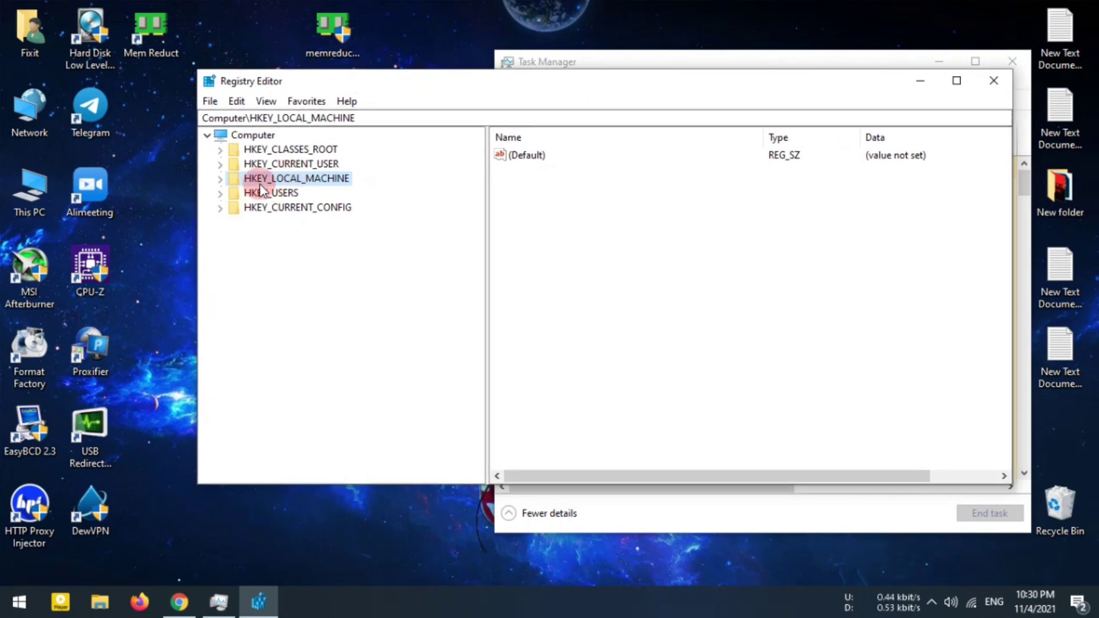
{"action": "left_click", "coordinate": [220, 179]}
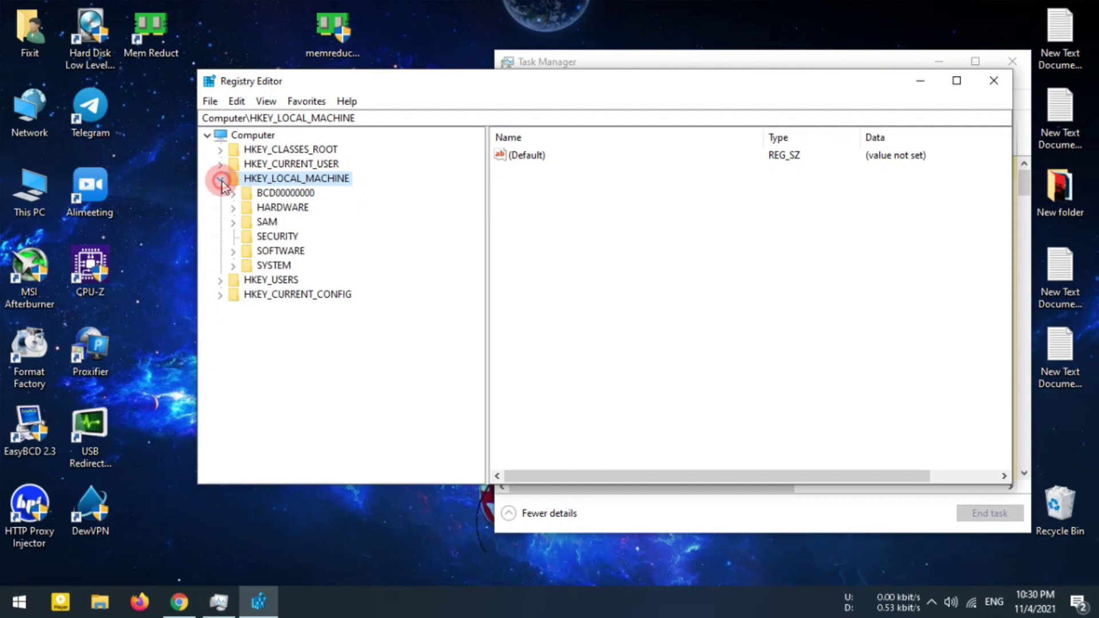
{"action": "left_click", "coordinate": [234, 266]}
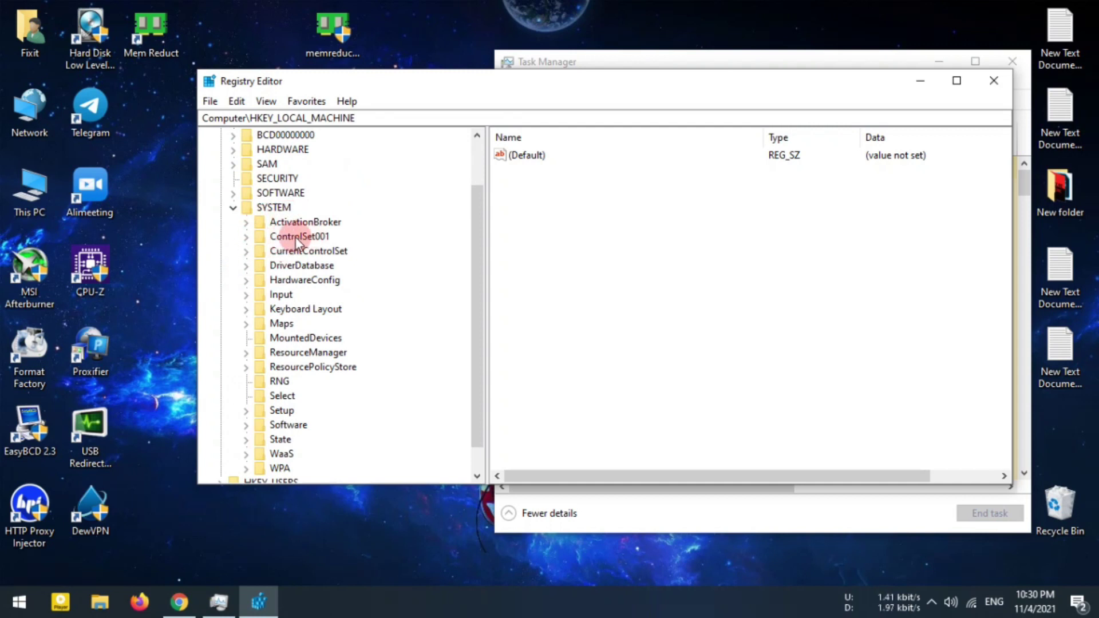
{"action": "left_click", "coordinate": [246, 237]}
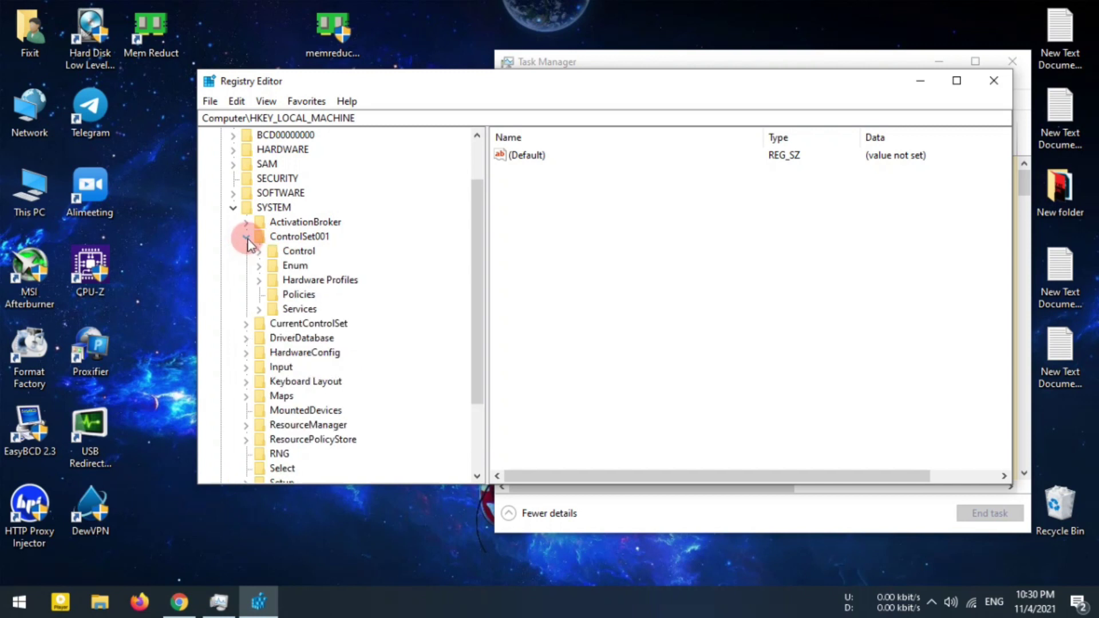
{"action": "left_click", "coordinate": [259, 309]}
{"action": "left_click_drag", "start_coordinate": [476, 154], "coordinate": [477, 307]}
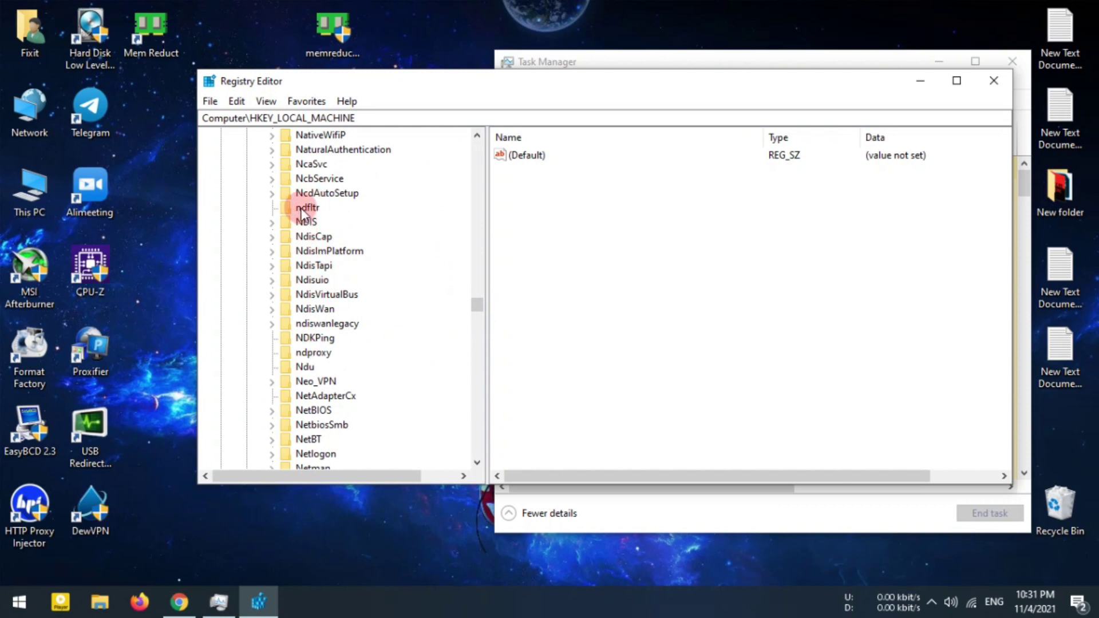
{"action": "left_click", "coordinate": [305, 367]}
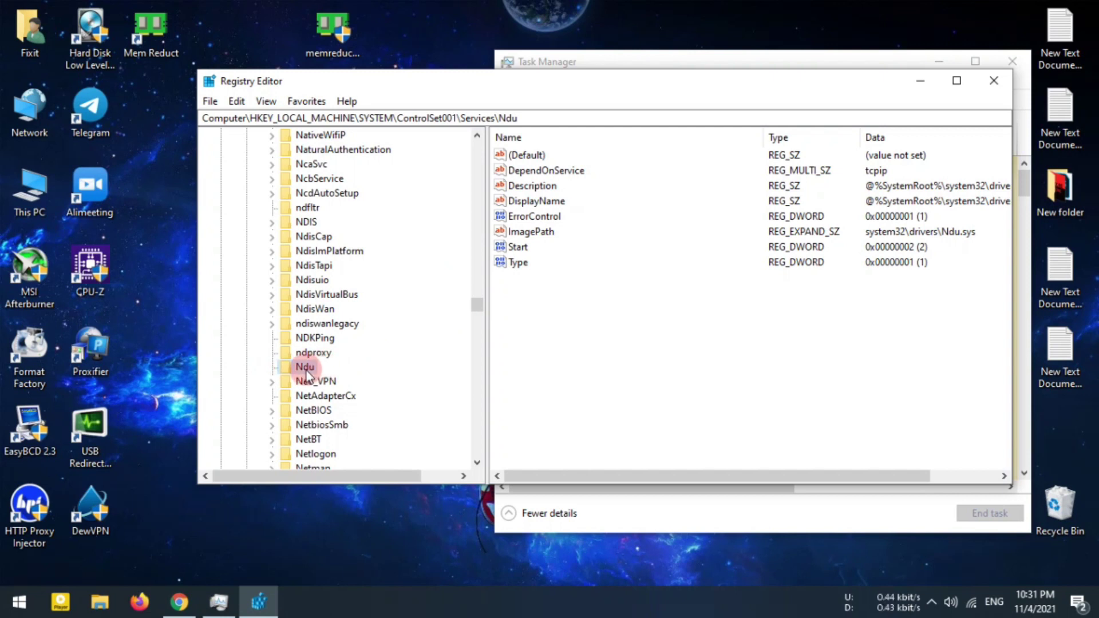
Set the Ndu key's Start value to 4 in hexadecimal and close Registry Editor
{"action": "left_click", "coordinate": [517, 247]}
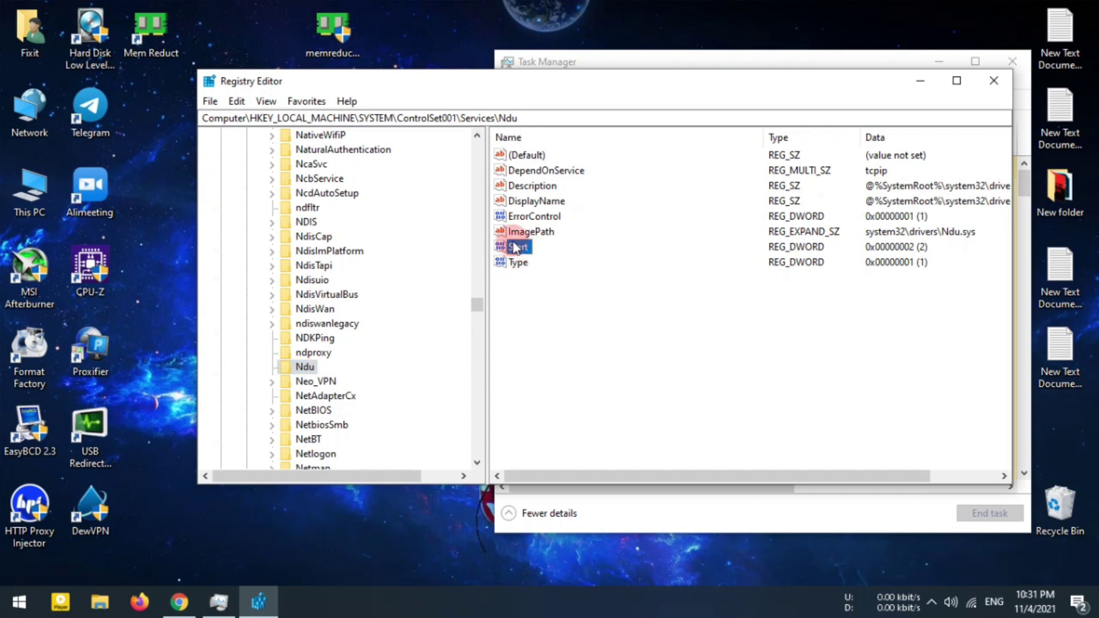
{"action": "right_click", "coordinate": [516, 248]}
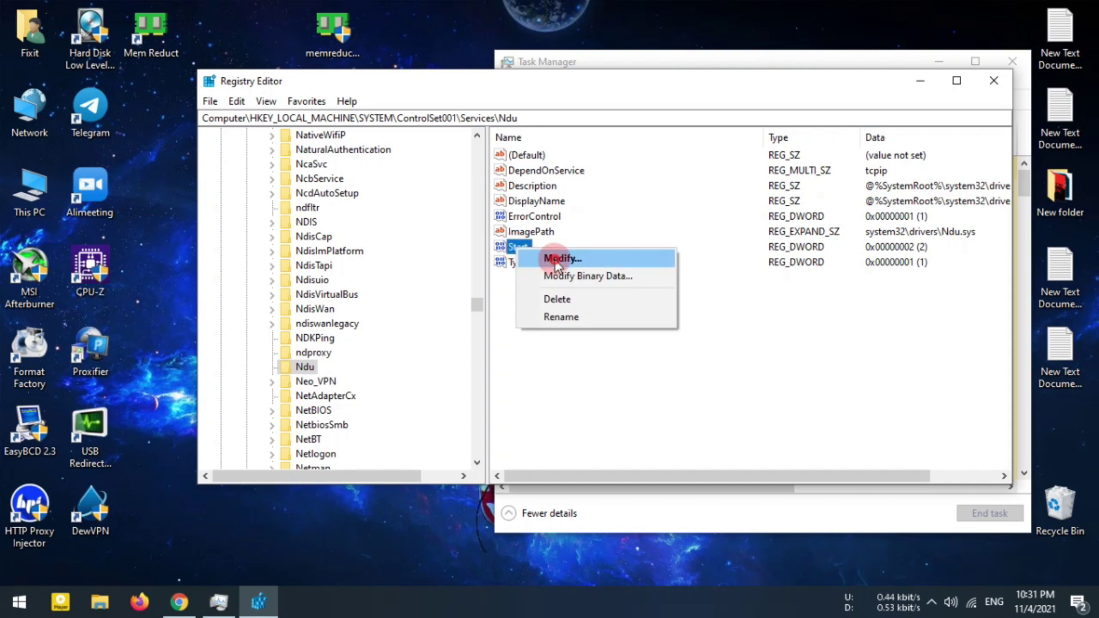
{"action": "left_click", "coordinate": [554, 259]}
{"action": "left_click_drag", "start_coordinate": [375, 154], "coordinate": [394, 159]}
{"action": "left_click", "coordinate": [273, 239]}
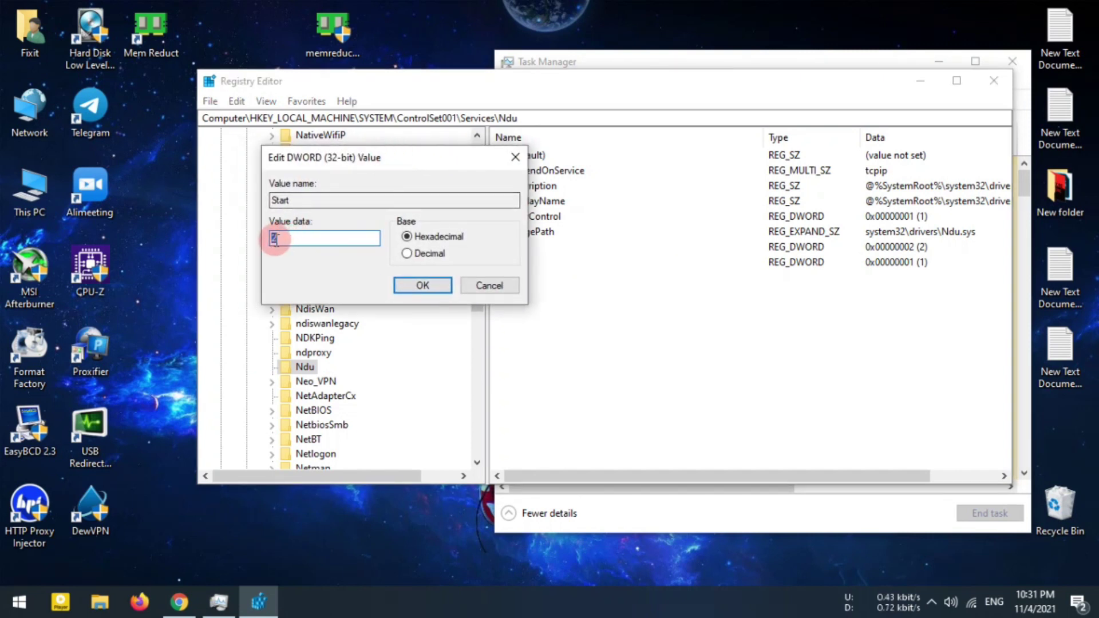
{"action": "double_click", "coordinate": [316, 239]}
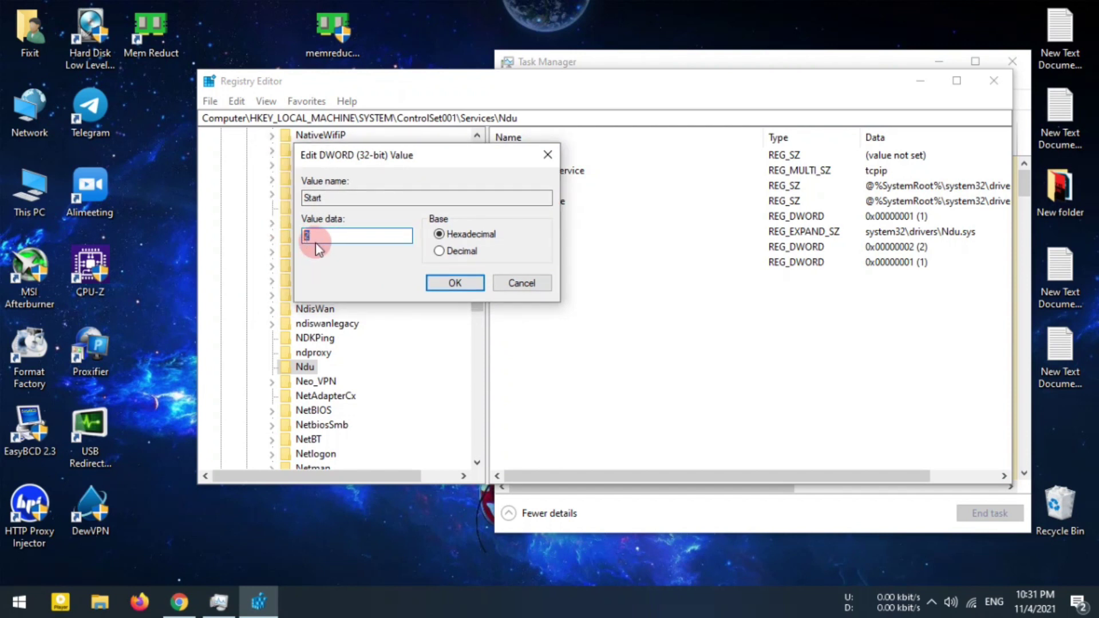
{"action": "type", "text": "4"}
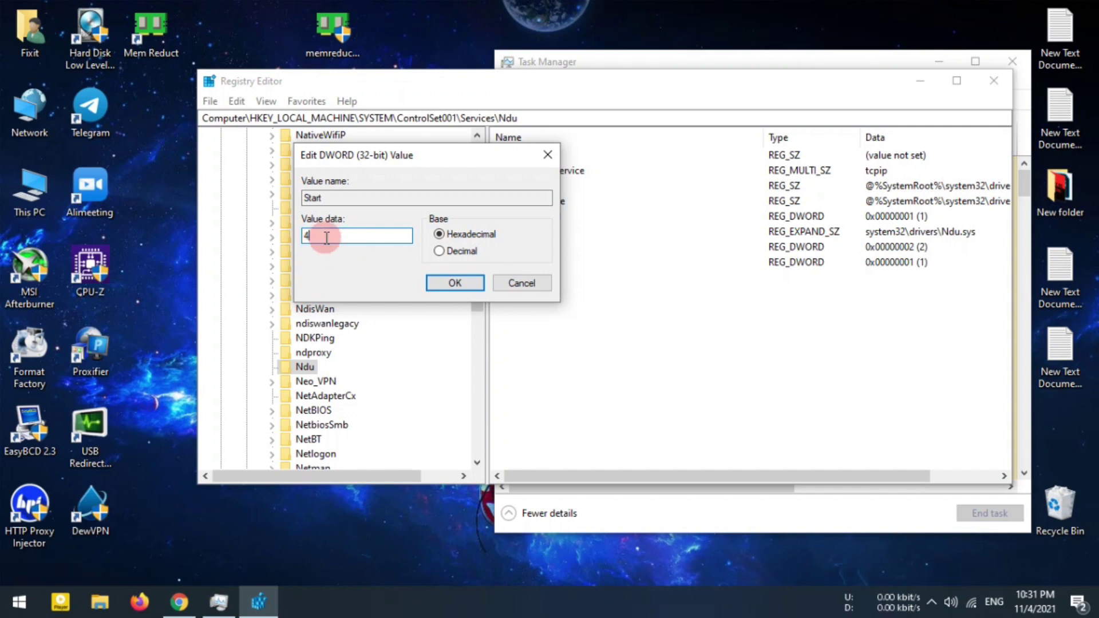
{"action": "left_click", "coordinate": [454, 284]}
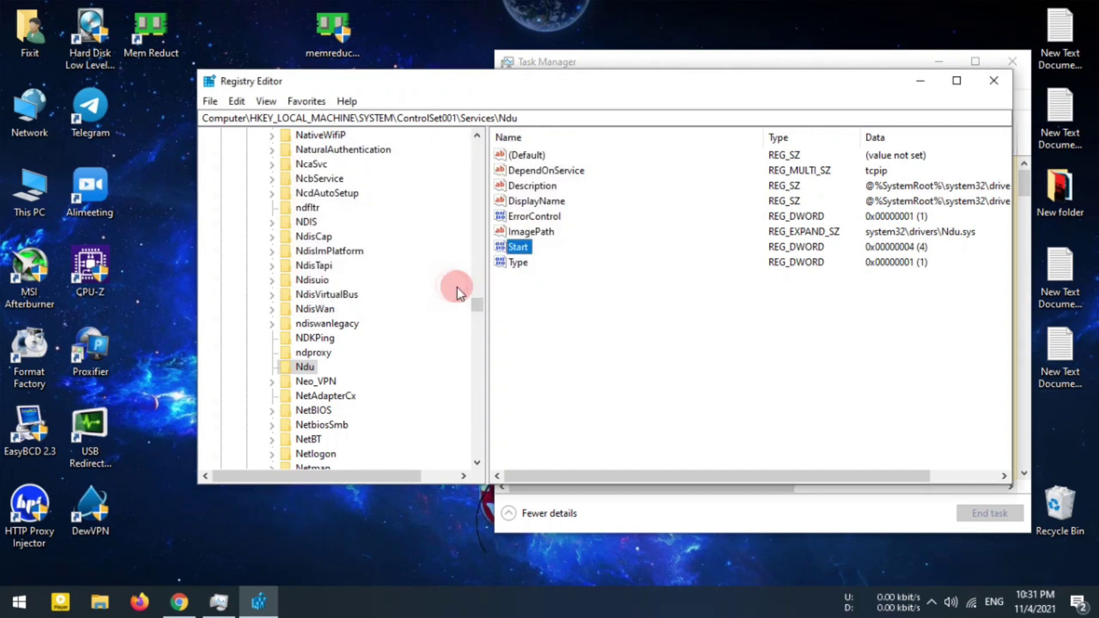
{"action": "left_click", "coordinate": [995, 88]}
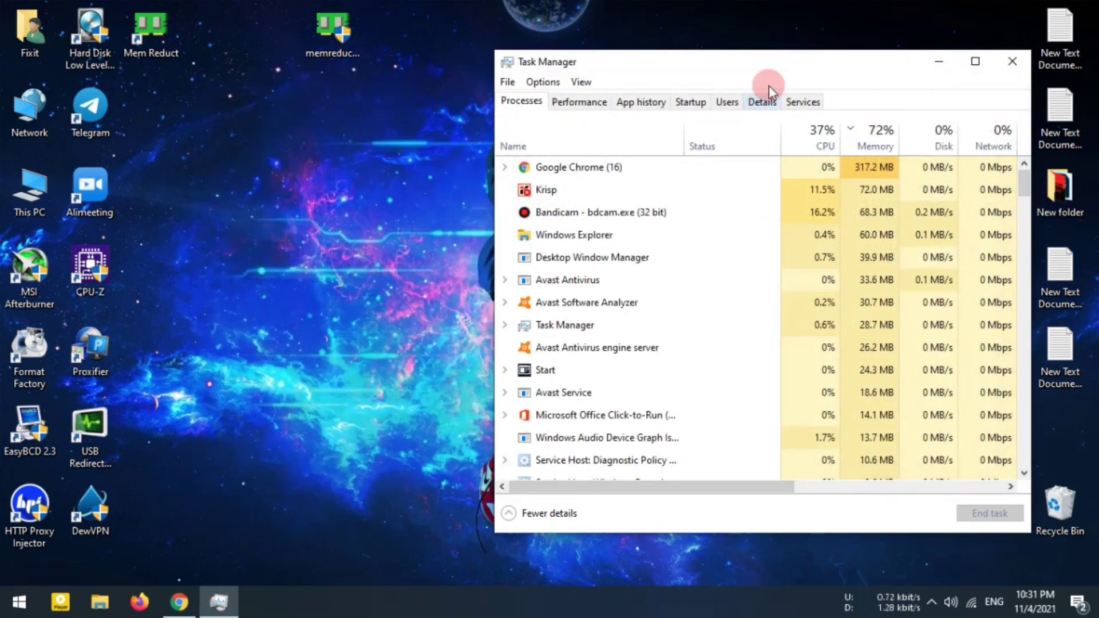
Launch Mem Reduct from its desktop shortcut and arrange its window so Task Manager's Memory column stays in view
{"action": "left_click_drag", "start_coordinate": [748, 70], "coordinate": [716, 64]}
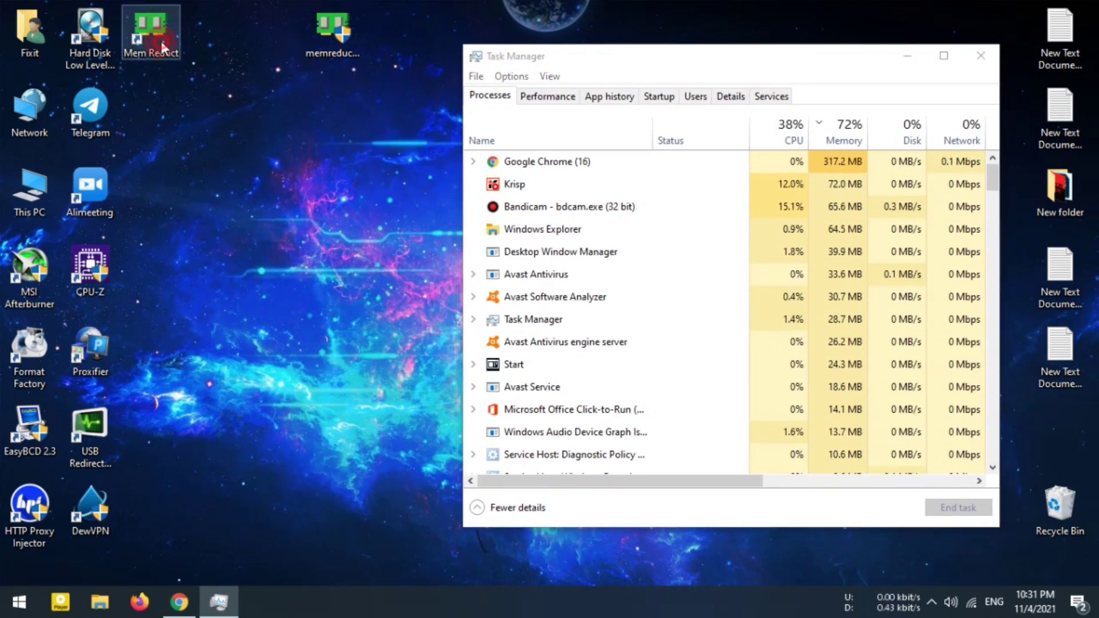
{"action": "right_click", "coordinate": [142, 37]}
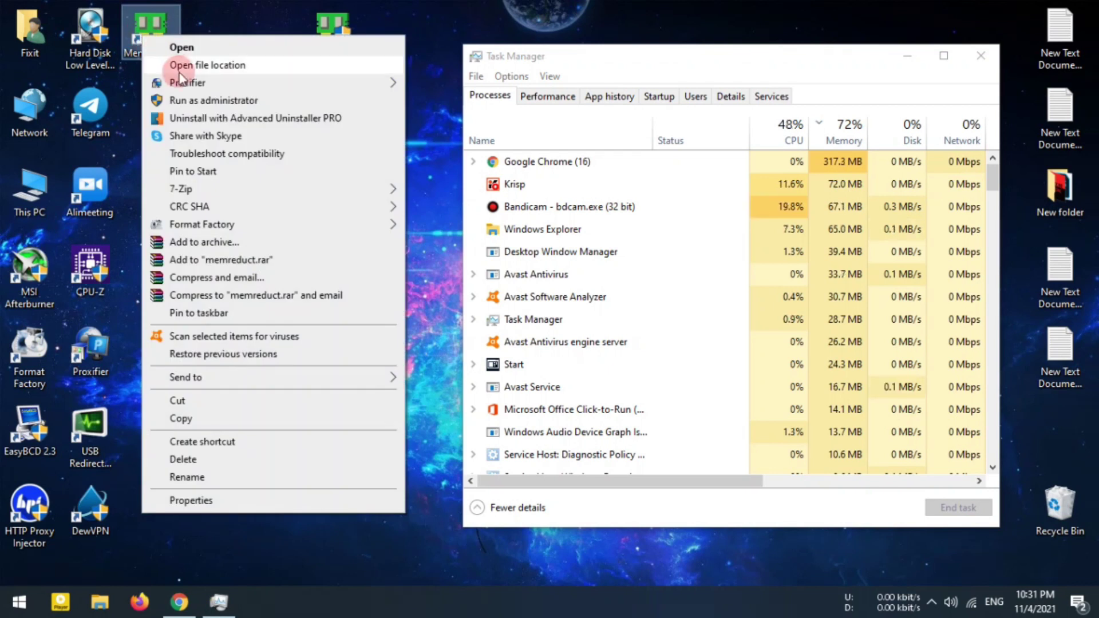
{"action": "left_click", "coordinate": [182, 49]}
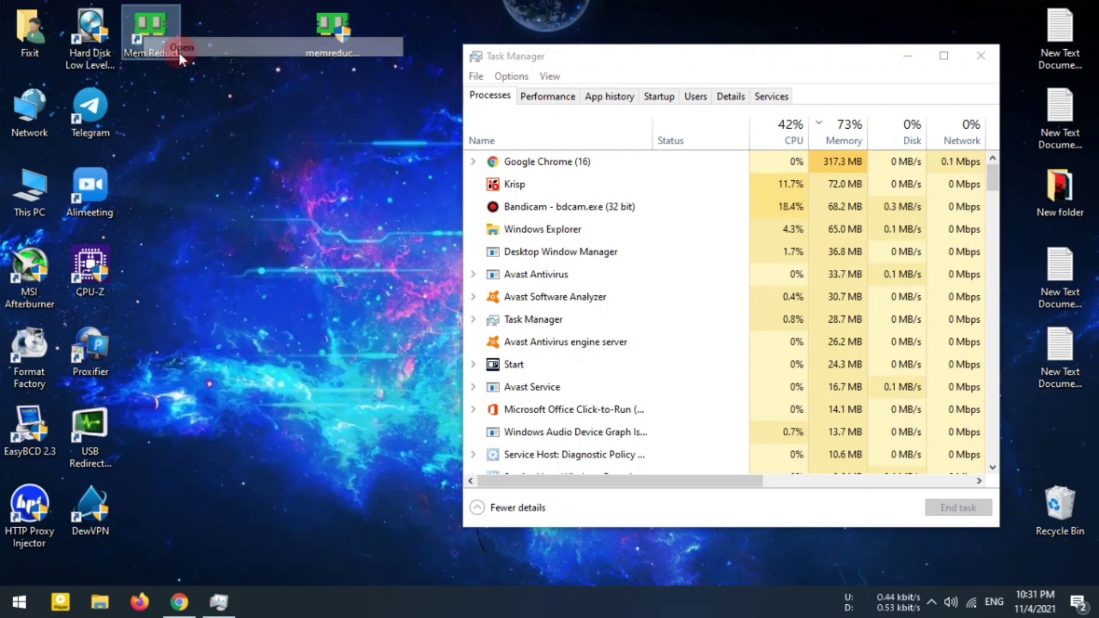
{"action": "left_click_drag", "start_coordinate": [535, 150], "coordinate": [356, 74]}
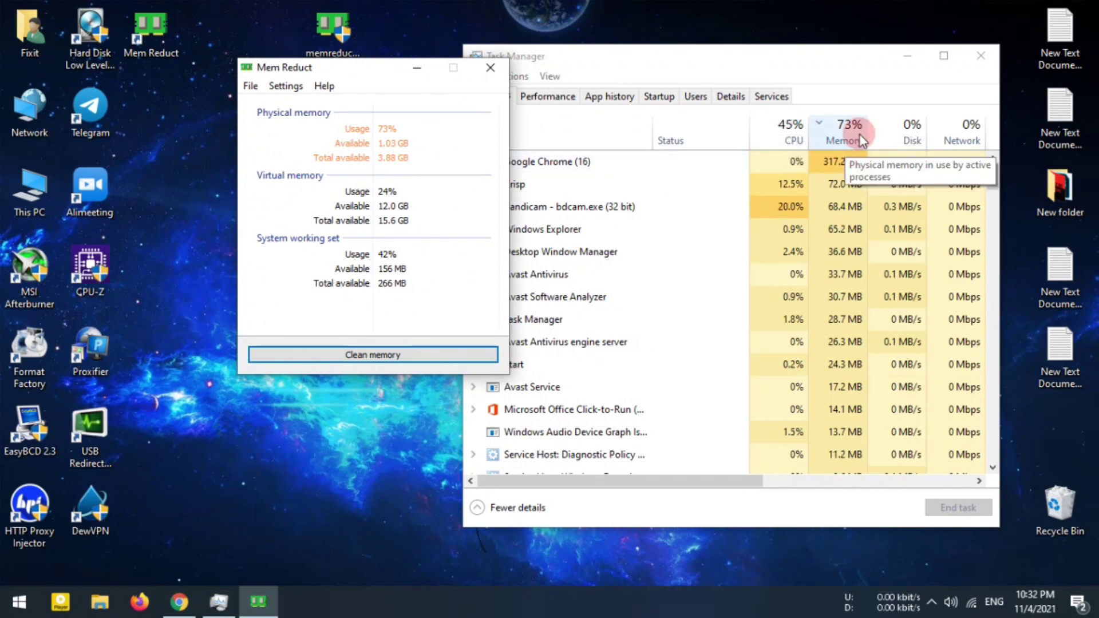
Clean the memory with Mem Reduct, confirm the cleanup, and shift its window farther off Task Manager
{"action": "left_click", "coordinate": [373, 357]}
{"action": "left_click", "coordinate": [418, 250]}
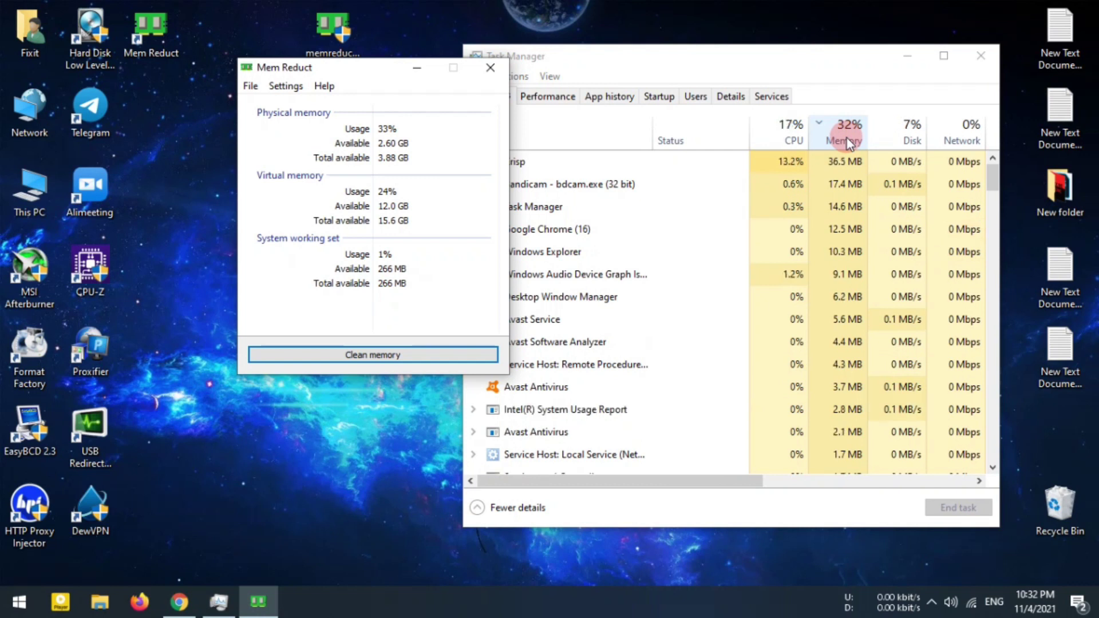
{"action": "left_click_drag", "start_coordinate": [393, 67], "coordinate": [347, 90]}
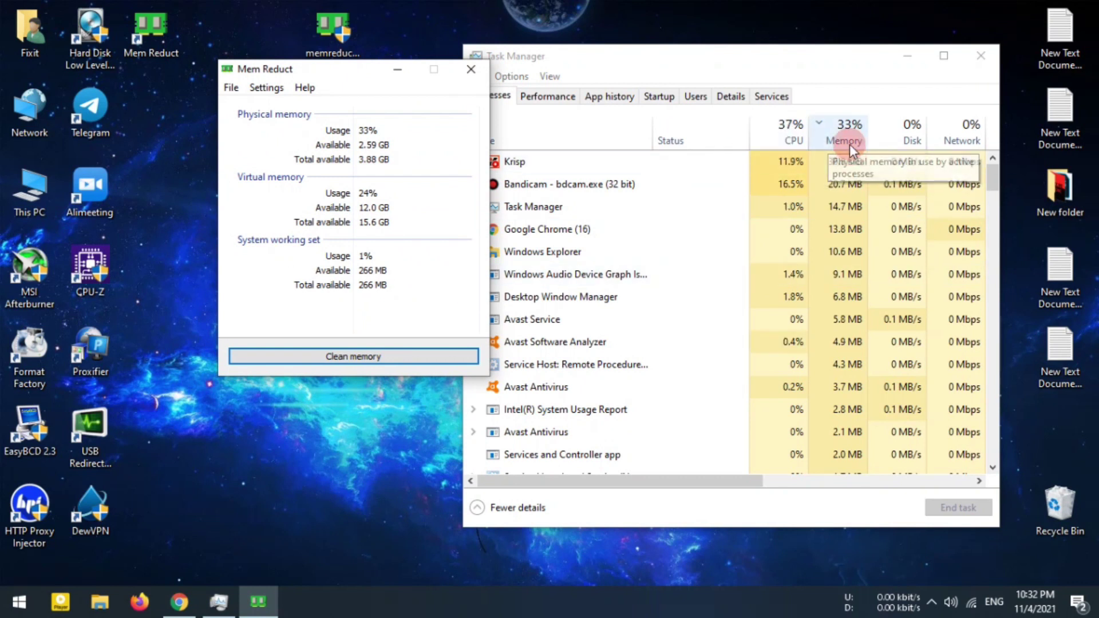